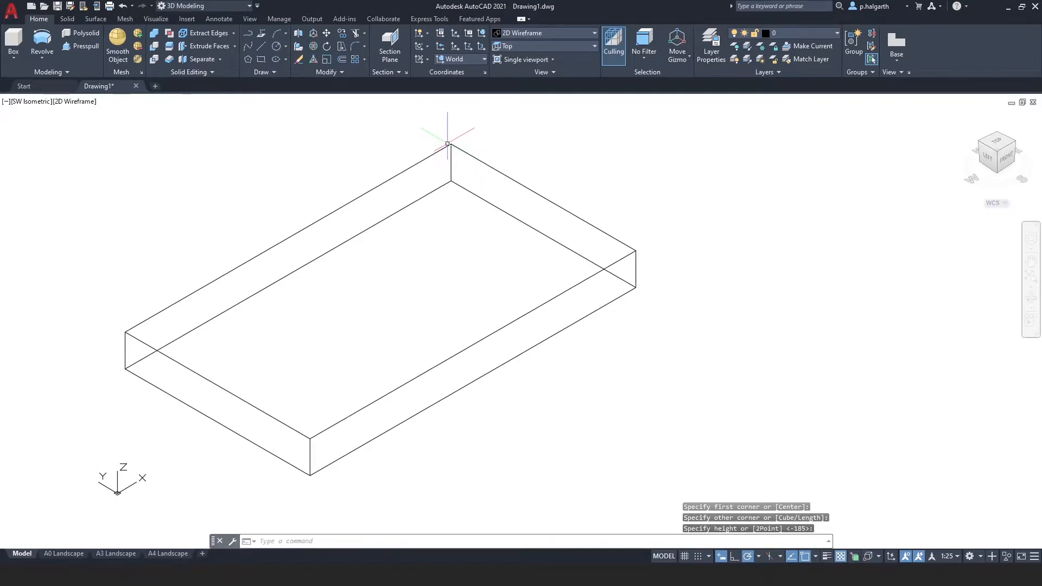
In the top view, draw a slanted line across the box that extends past both of its long edges
{"action": "left_click", "coordinate": [1004, 143]}
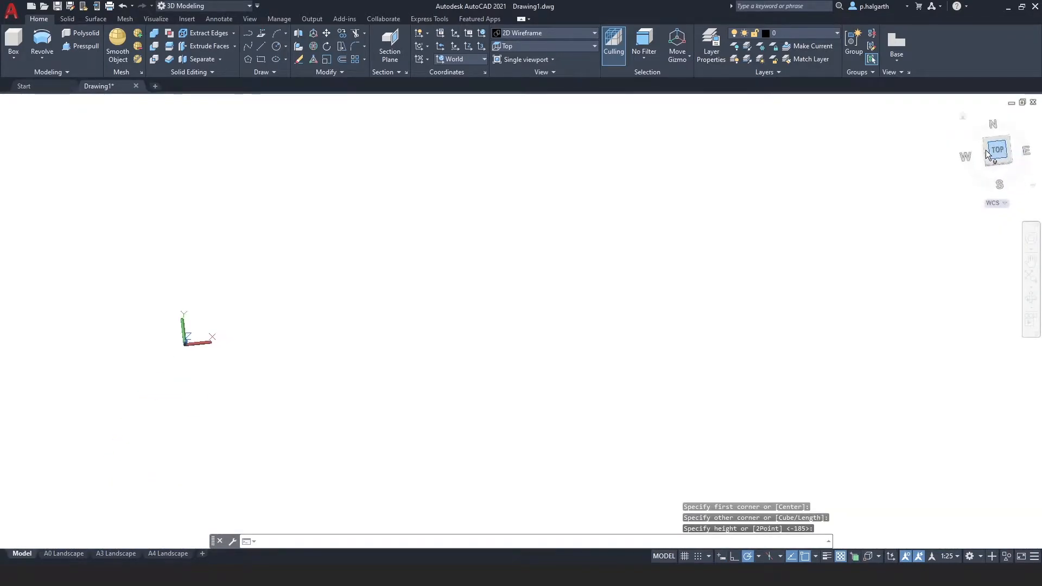
{"action": "left_click", "coordinate": [263, 41]}
{"action": "left_click", "coordinate": [544, 145]}
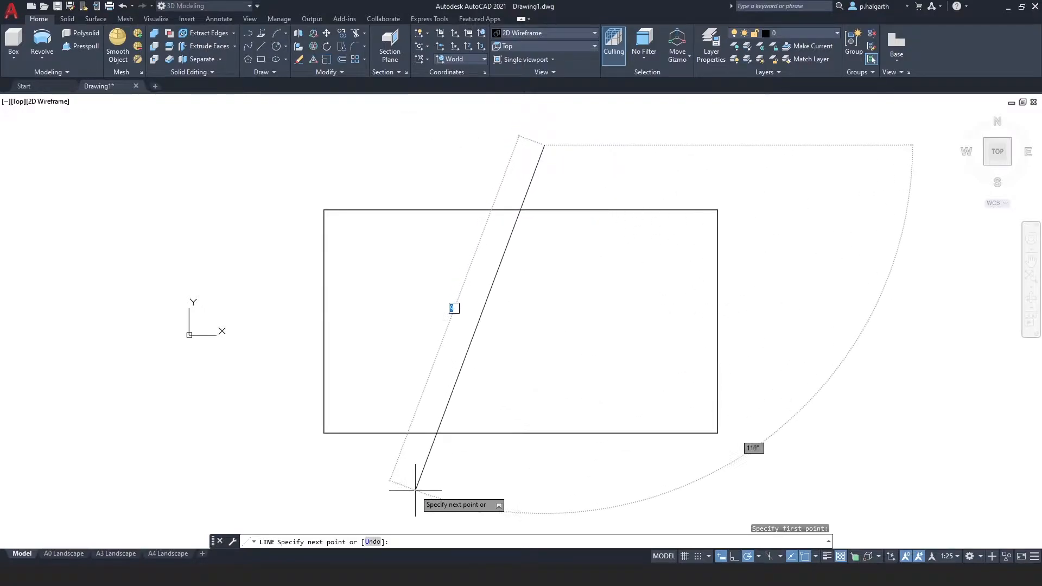
{"action": "left_click", "coordinate": [402, 512]}
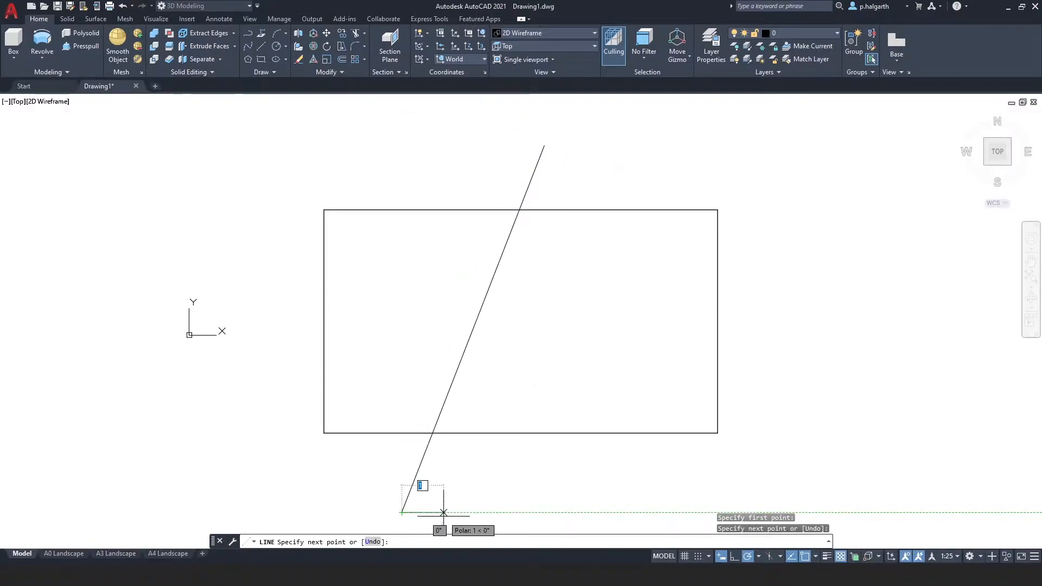
{"action": "key", "text": "Escape"}
{"action": "middle_click_drag", "start_coordinate": [525, 475], "coordinate": [543, 468]}
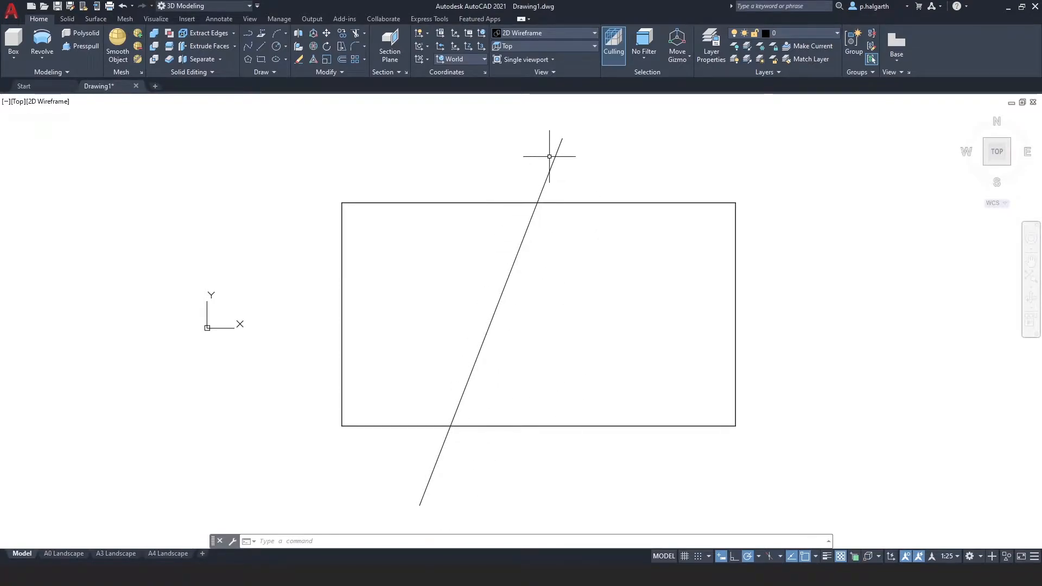
Return to an isometric view of the box and set the visual style to Conceptual
{"action": "left_click", "coordinate": [964, 118]}
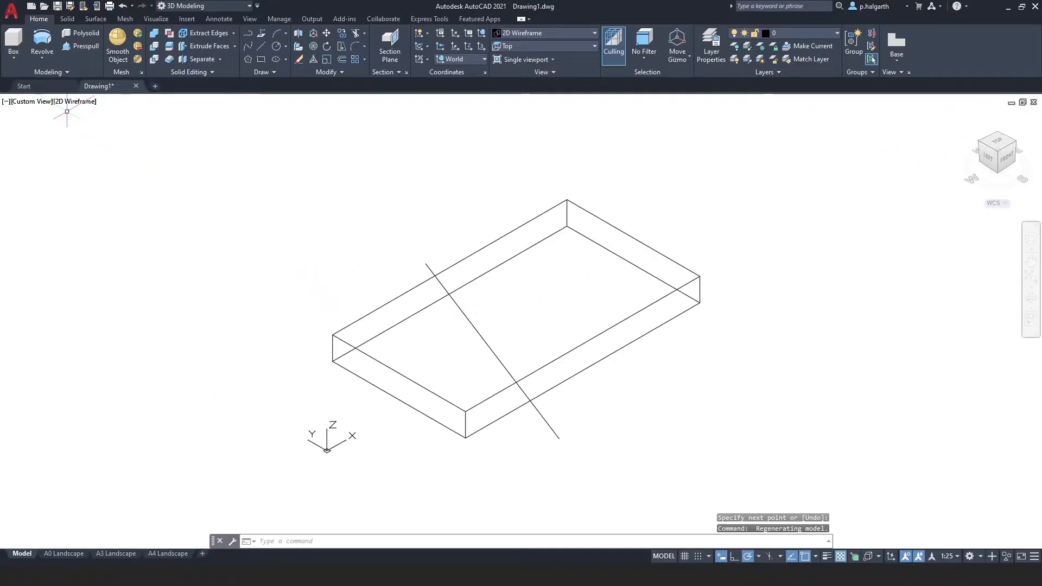
{"action": "left_click", "coordinate": [70, 102]}
{"action": "left_click", "coordinate": [83, 140]}
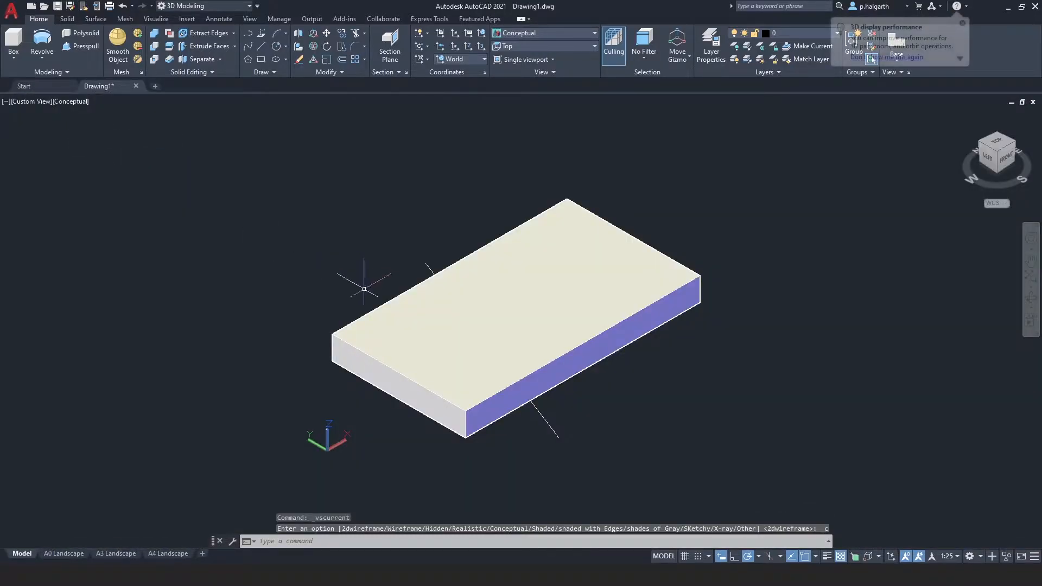
{"action": "middle_click_drag", "start_coordinate": [590, 365], "coordinate": [473, 391]}
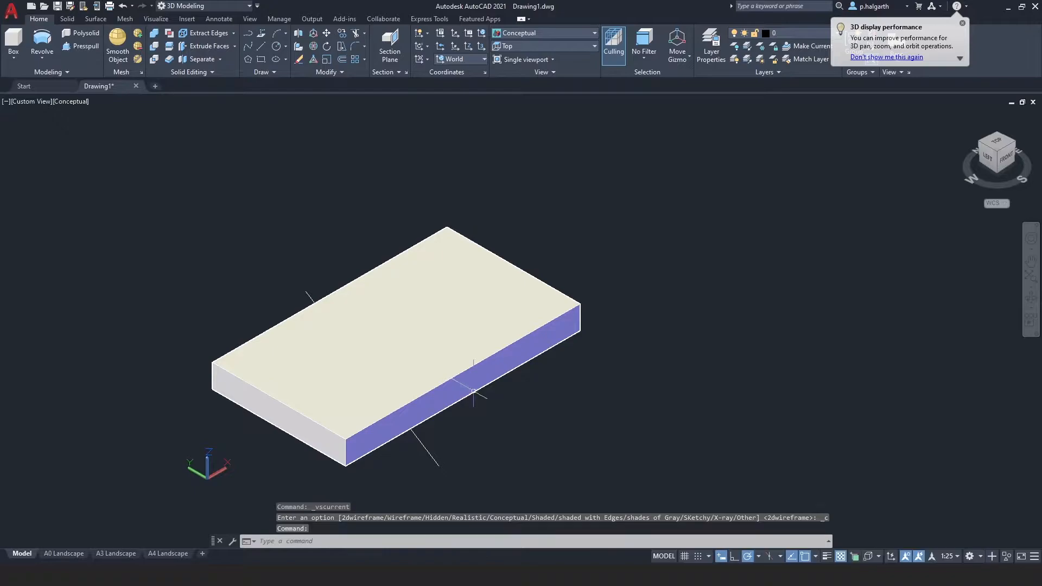
Slice the box with a plane through the two endpoints of the slanted line, keeping both sides
{"action": "left_click", "coordinate": [170, 52]}
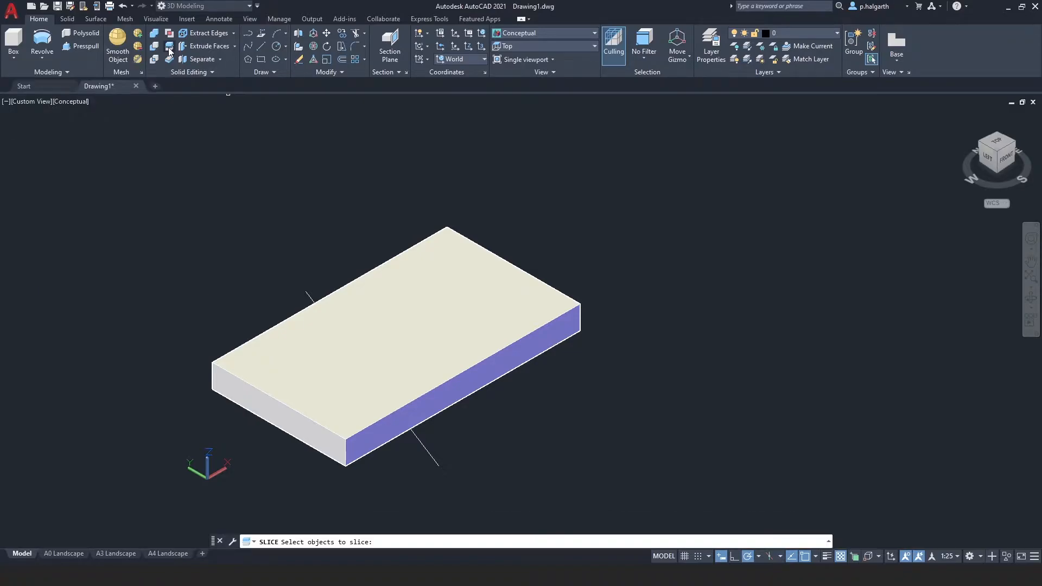
{"action": "left_click", "coordinate": [287, 354]}
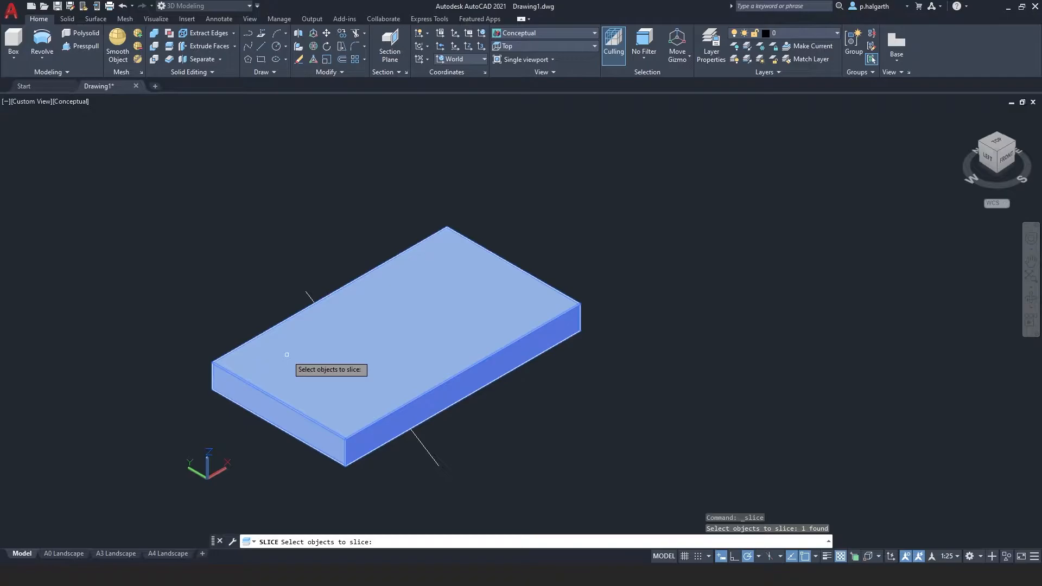
{"action": "key", "text": "Return"}
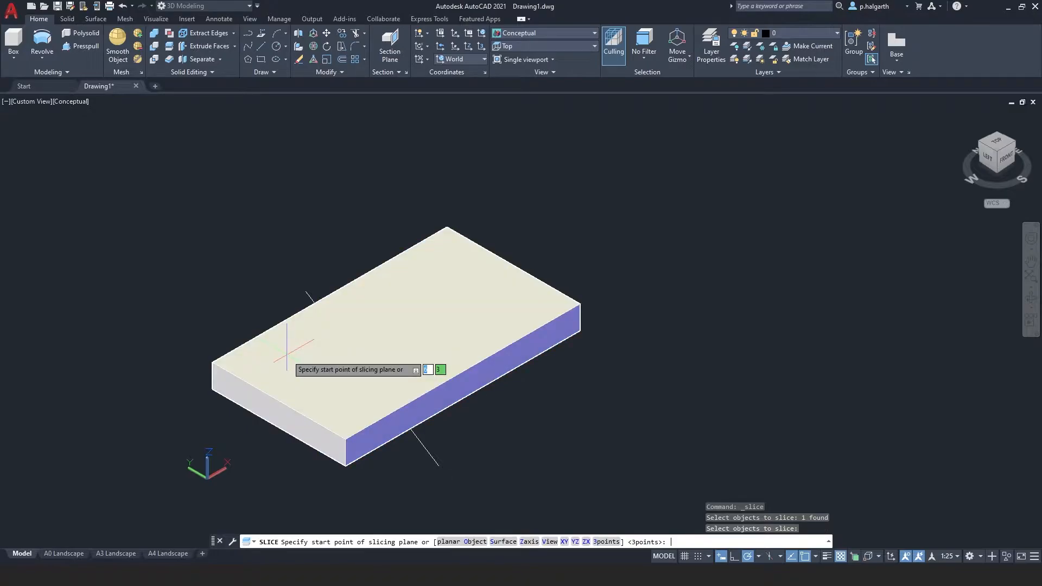
{"action": "left_click", "coordinate": [305, 292]}
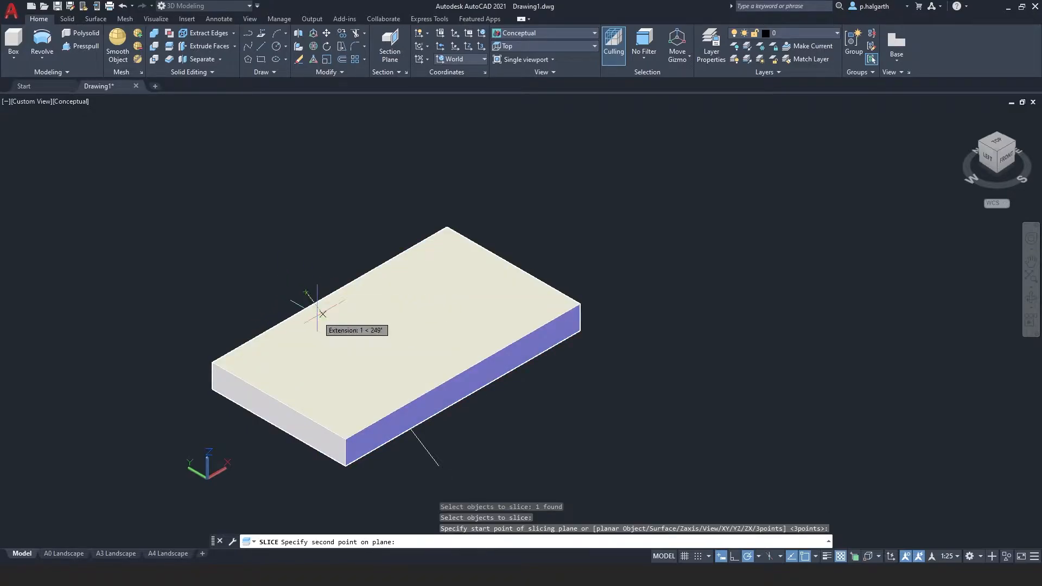
{"action": "left_click", "coordinate": [434, 466]}
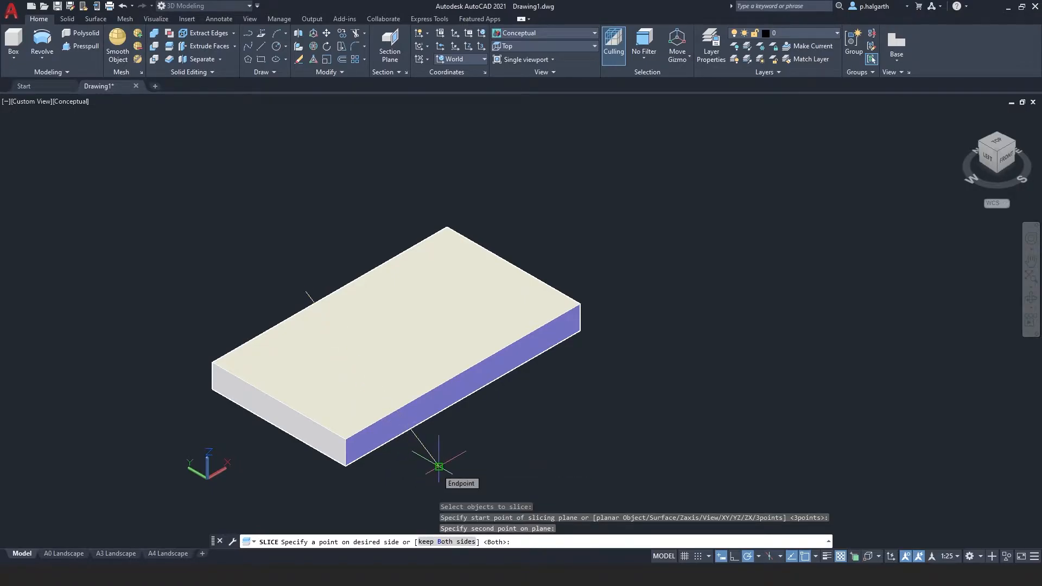
{"action": "key", "text": "Return"}
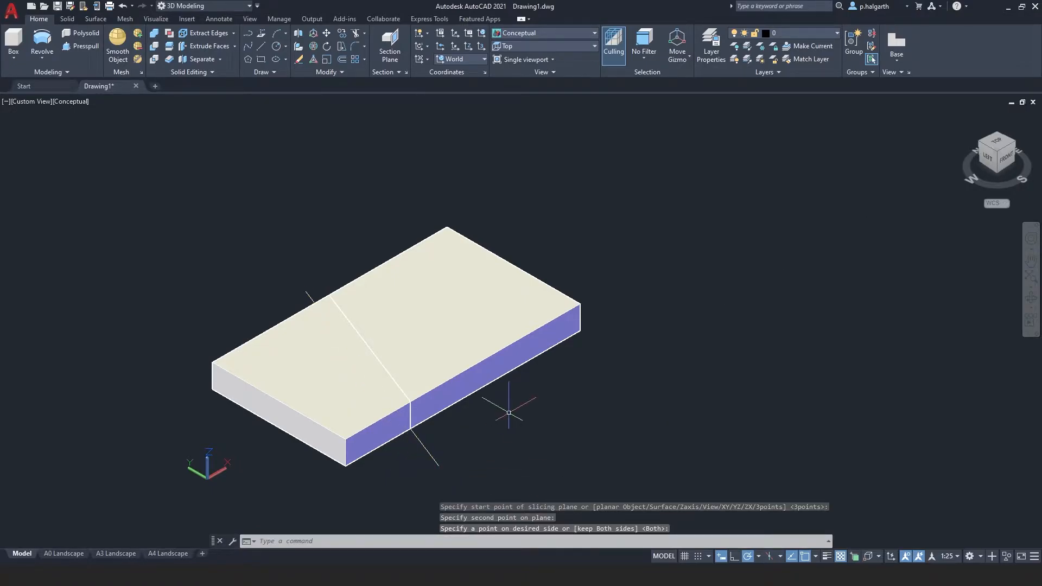
Move the two sliced pieces apart along the X axis, the larger one forward and the smaller one backward
{"action": "left_click", "coordinate": [378, 319]}
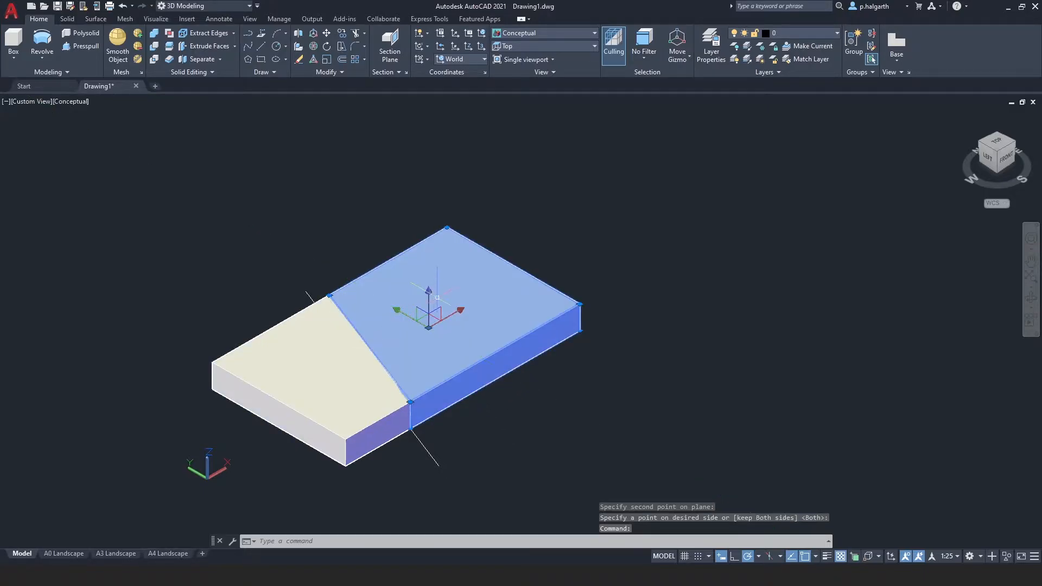
{"action": "left_click", "coordinate": [460, 314]}
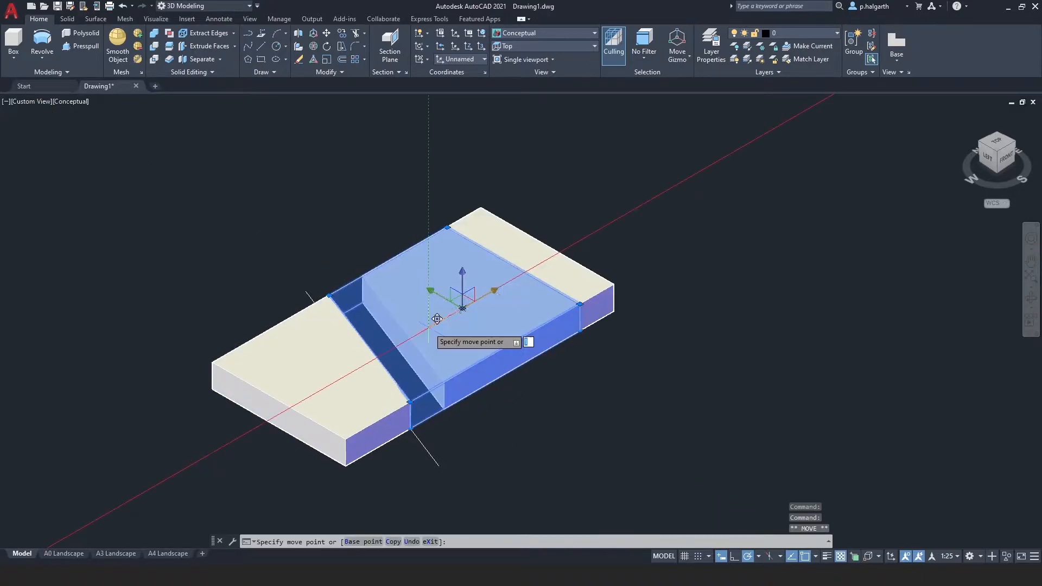
{"action": "left_click", "coordinate": [503, 282]}
{"action": "left_click", "coordinate": [332, 380]}
{"action": "left_click", "coordinate": [358, 366]}
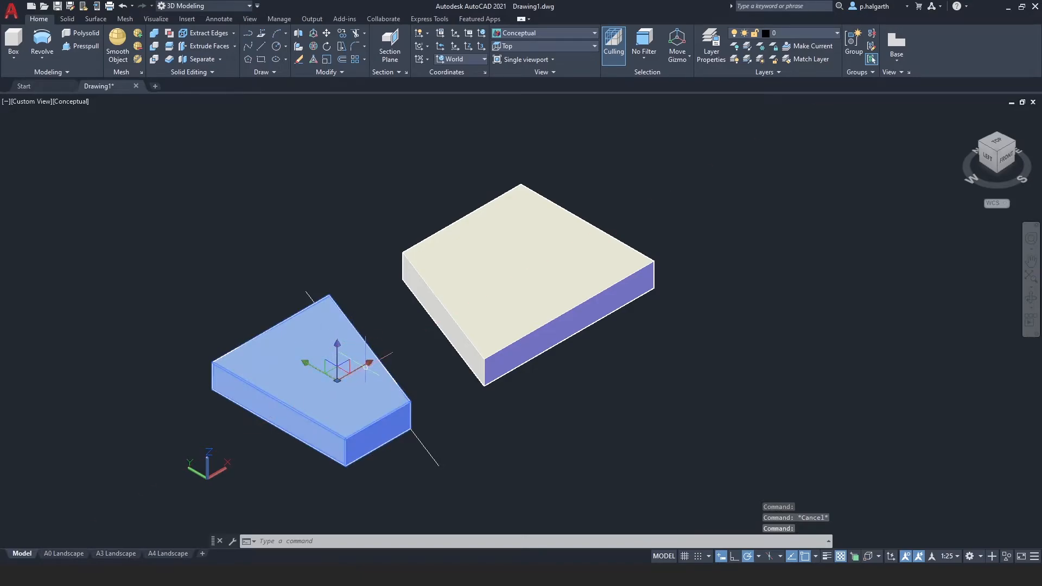
{"action": "left_click", "coordinate": [259, 427]}
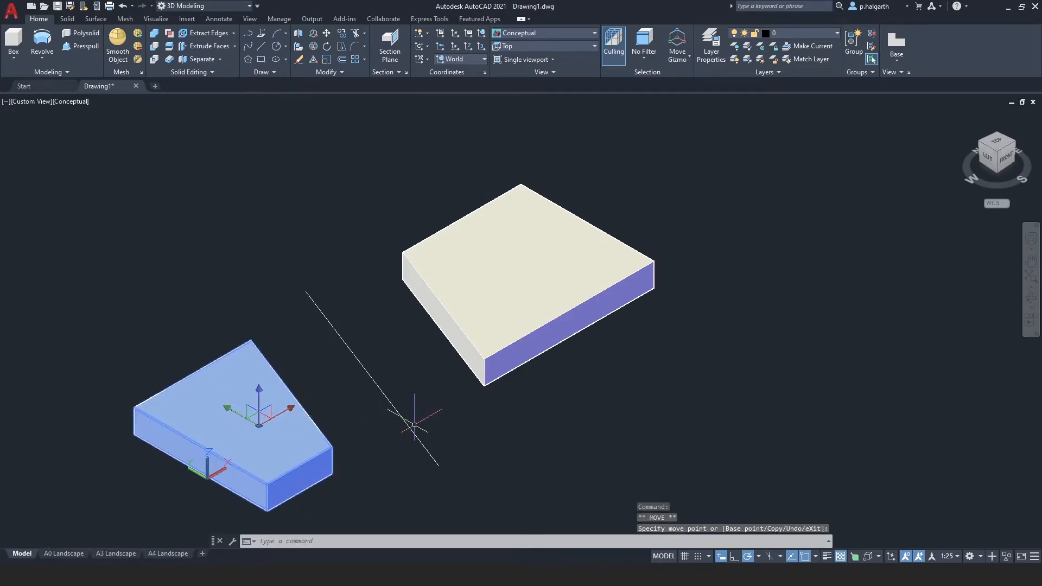
{"action": "middle_click_drag", "start_coordinate": [551, 395], "coordinate": [513, 383], "text": "shift"}
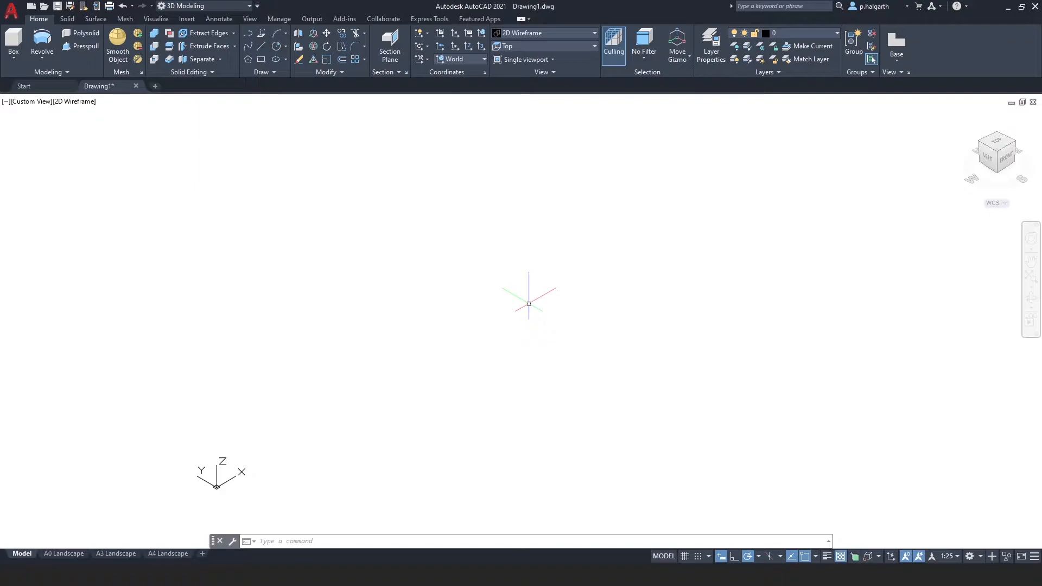
Create a solid box 1000 long, 1000 wide and 1000 high in the empty drawing
{"action": "left_click", "coordinate": [13, 41]}
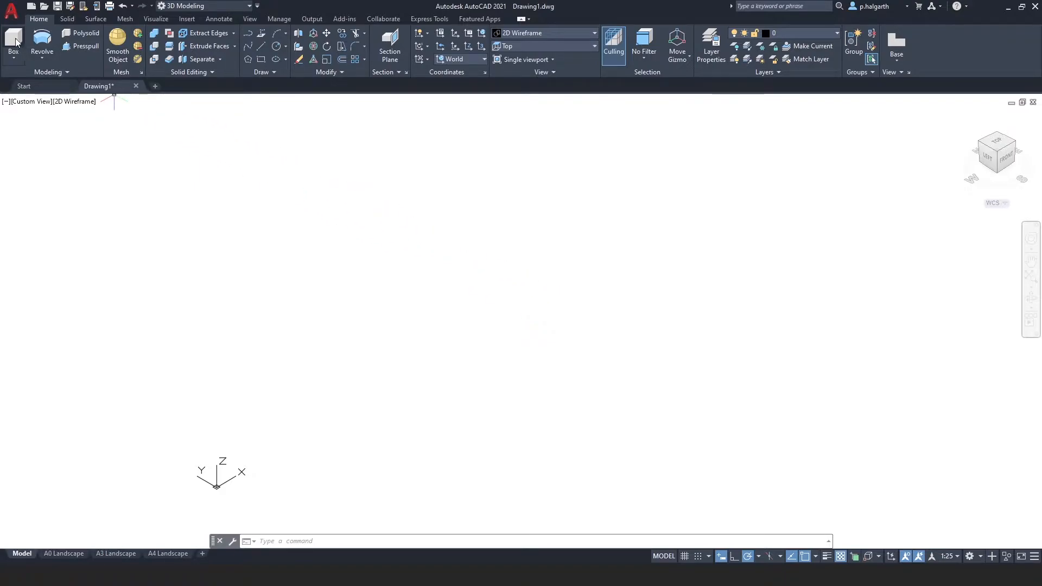
{"action": "left_click", "coordinate": [379, 432]}
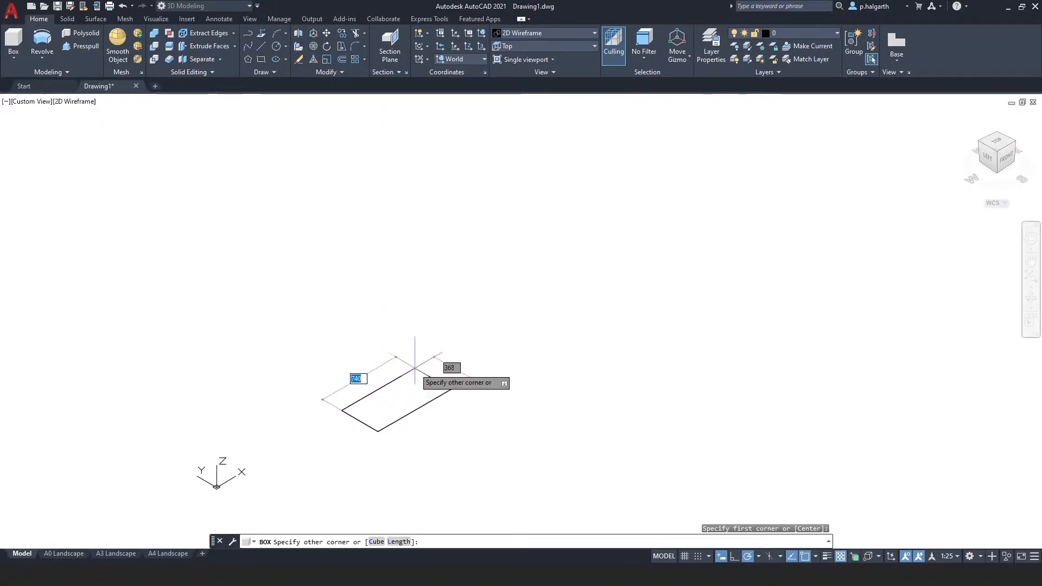
{"action": "type", "text": "1000"}
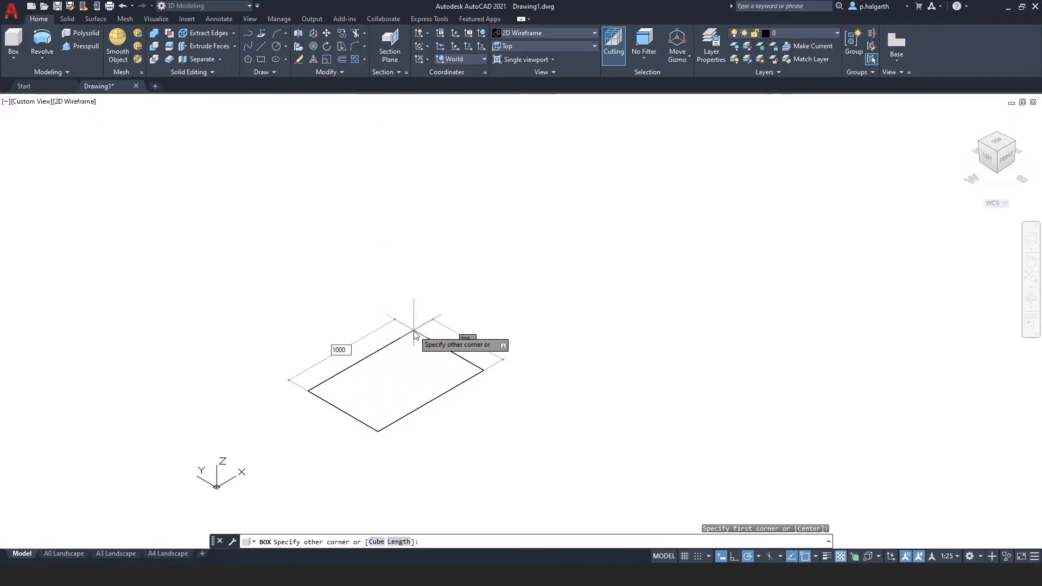
{"action": "key", "text": "Tab"}
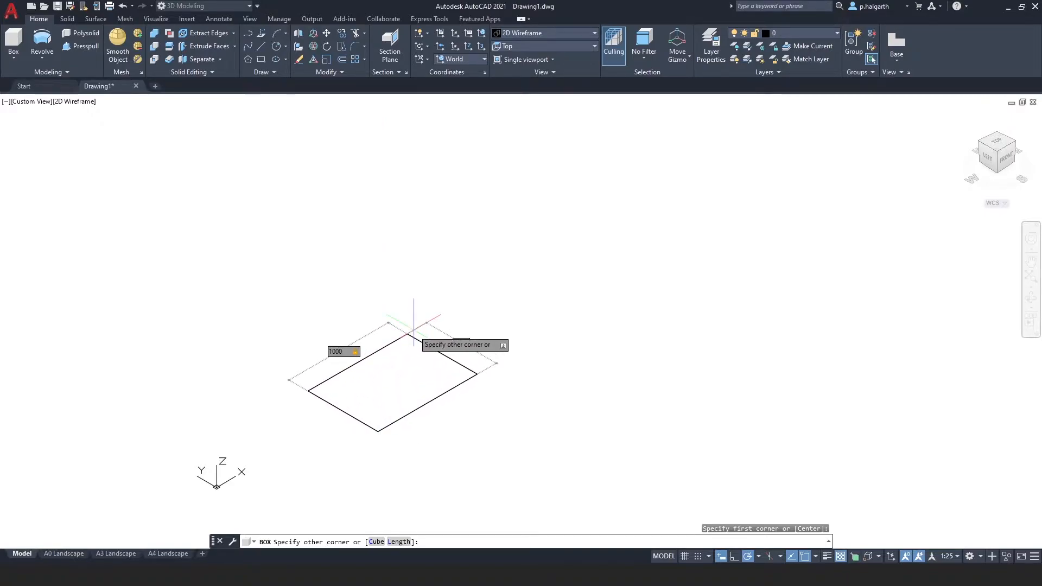
{"action": "type", "text": "1000"}
{"action": "key", "text": "Return"}
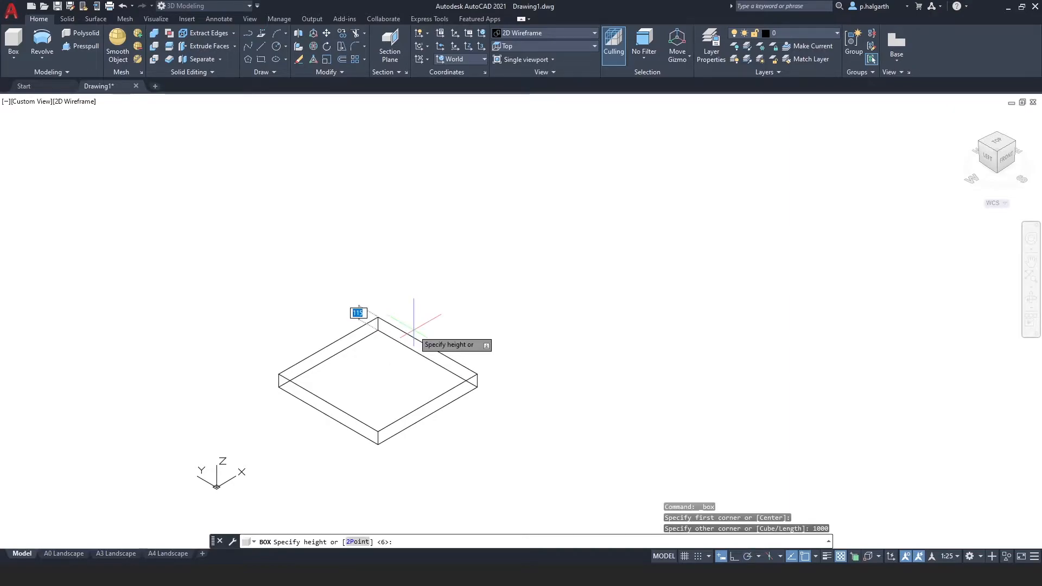
{"action": "type", "text": "1000"}
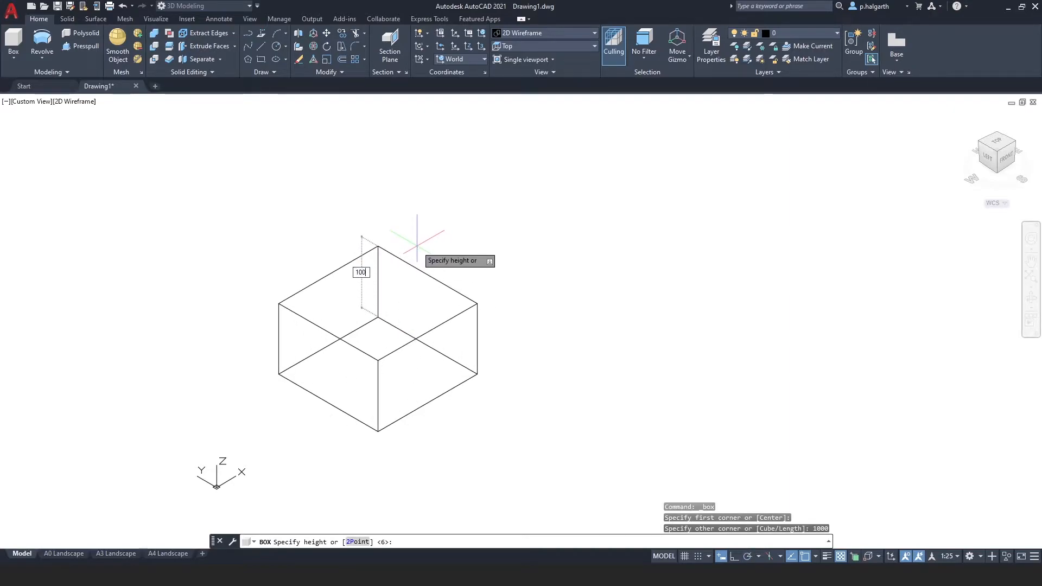
{"action": "key", "text": "Return"}
Display the 1000-unit cube in the Conceptual visual style
{"action": "middle_click_drag", "start_coordinate": [507, 337], "coordinate": [495, 345], "text": "shift"}
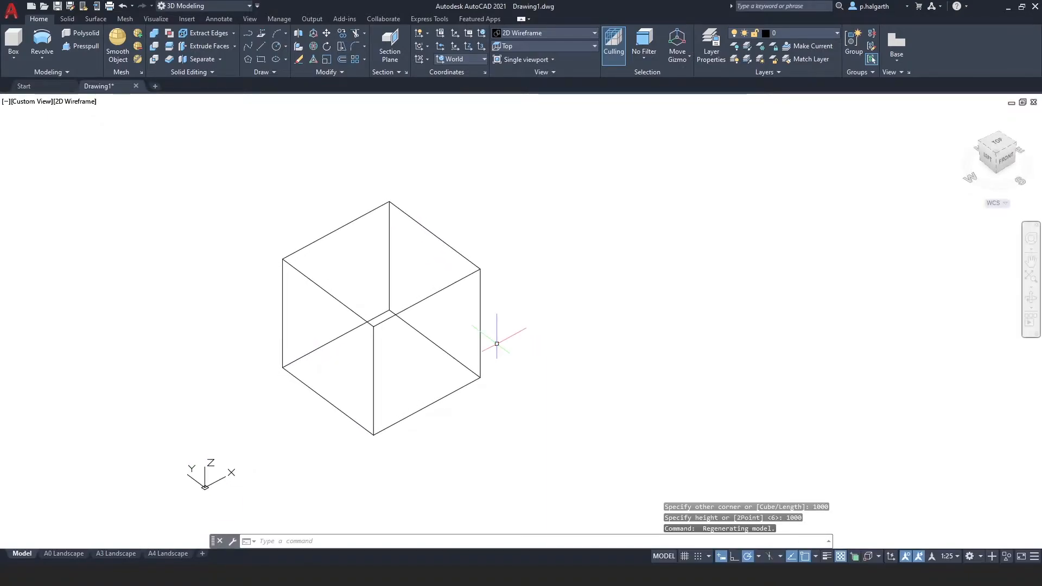
{"action": "middle_click_drag", "start_coordinate": [561, 354], "coordinate": [514, 363]}
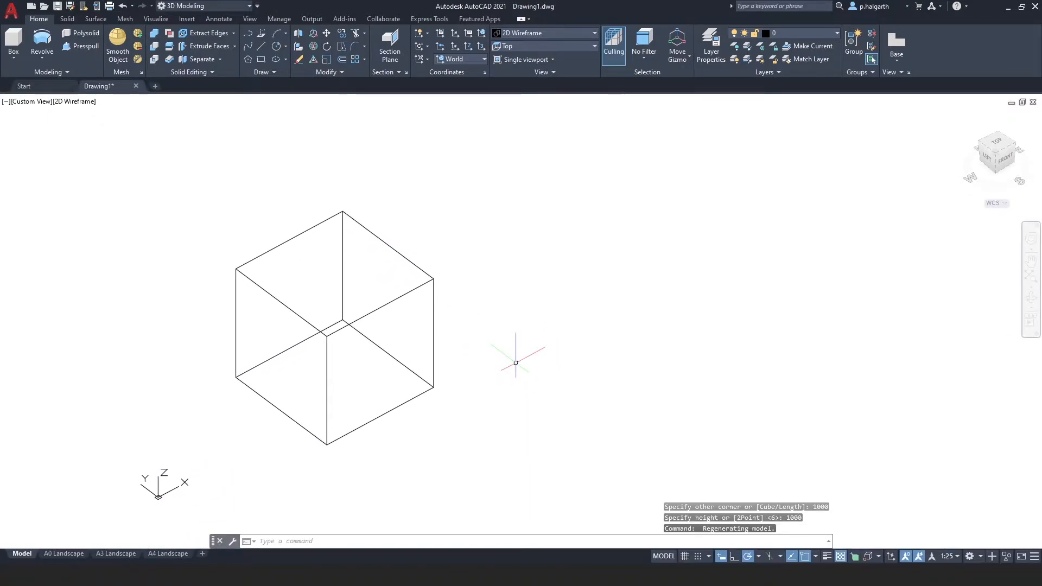
{"action": "left_click", "coordinate": [87, 101]}
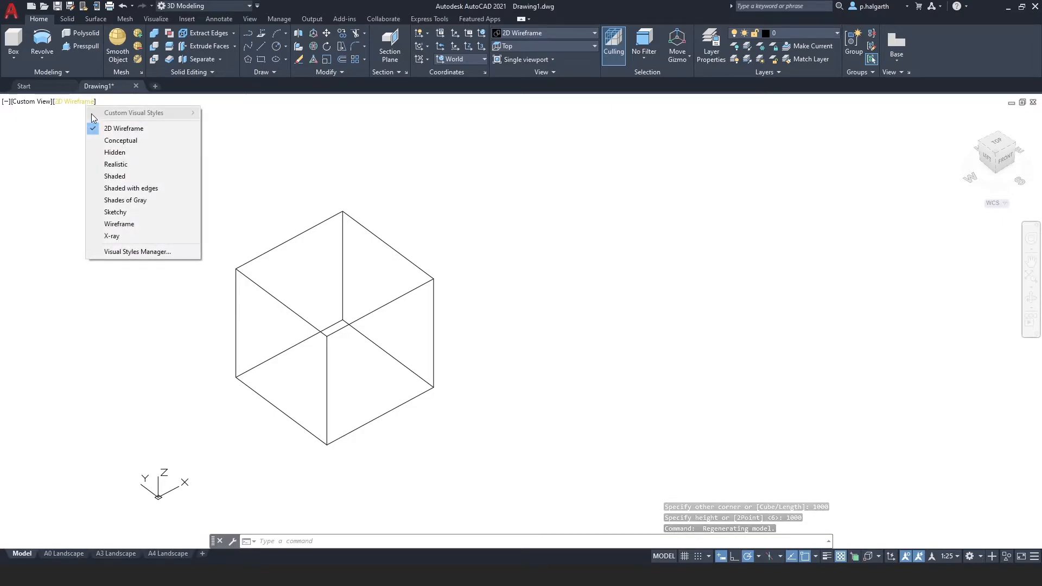
{"action": "left_click", "coordinate": [117, 141]}
{"action": "middle_click_drag", "start_coordinate": [442, 353], "coordinate": [507, 339]}
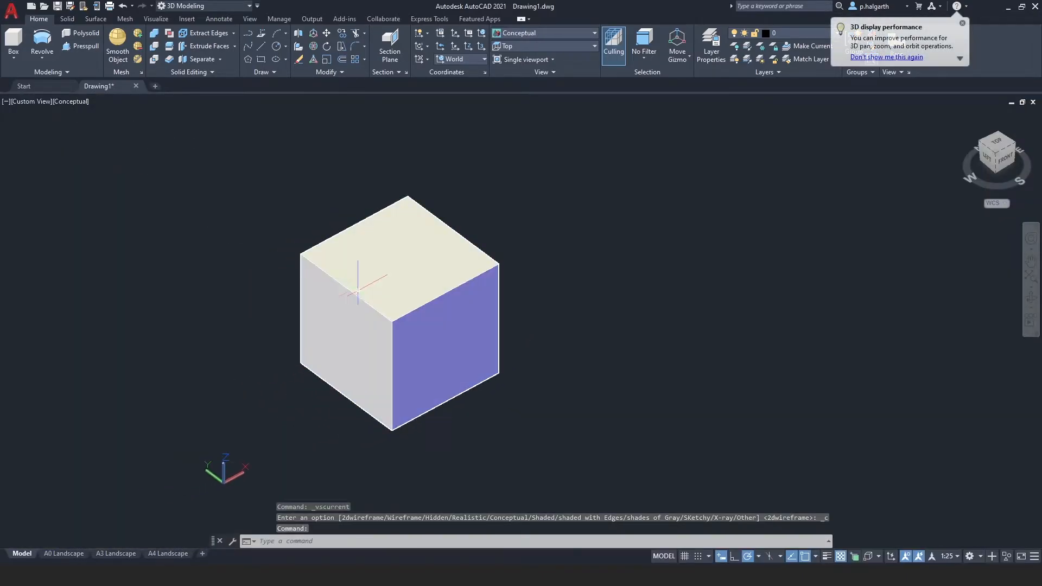
Fillet the cube's top edge on the left face and the adjoining front vertical edge with a radius of 100
{"action": "left_click", "coordinate": [354, 50]}
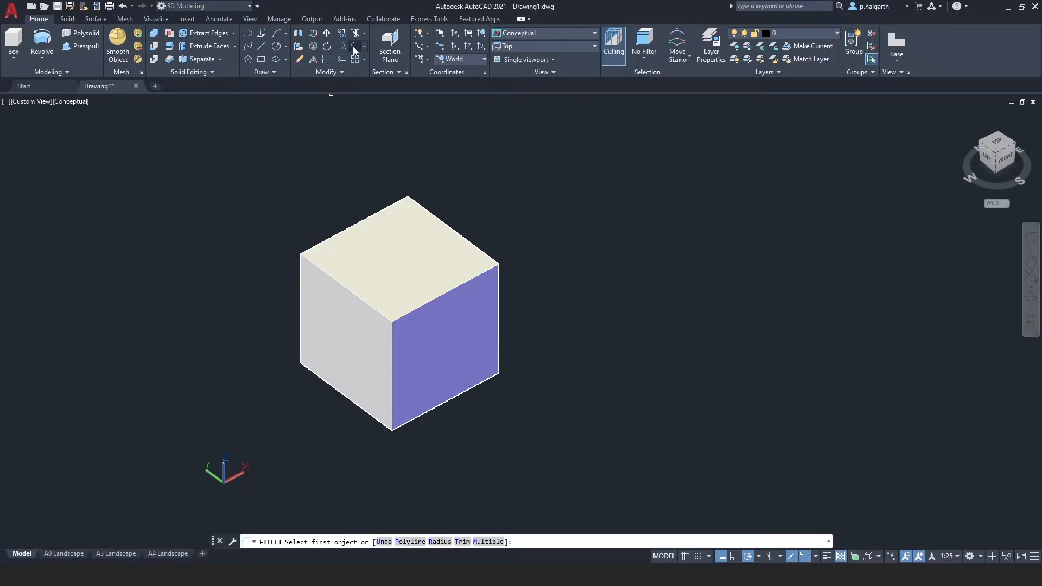
{"action": "left_click", "coordinate": [342, 284]}
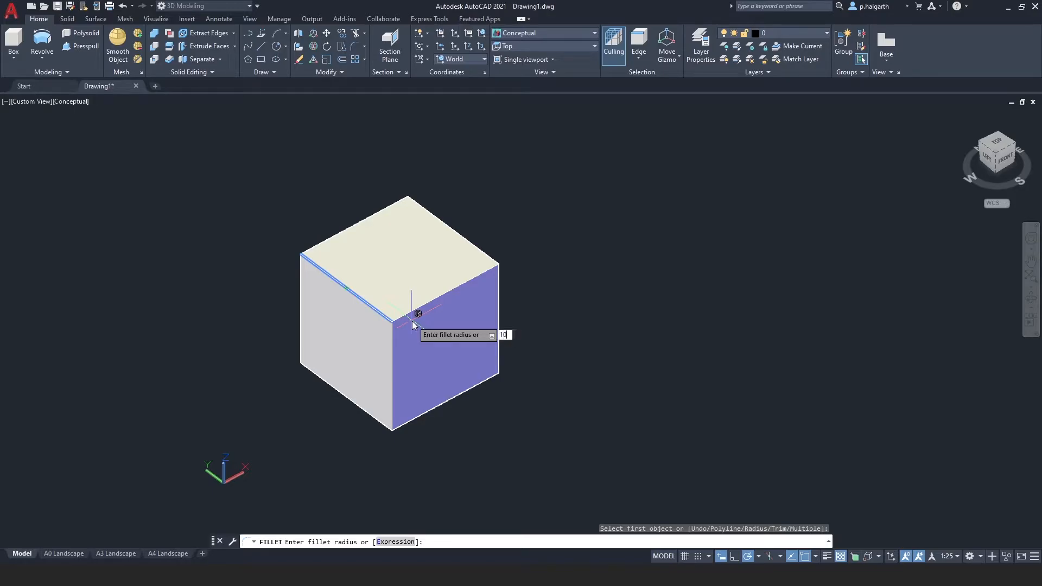
{"action": "key", "text": "Return"}
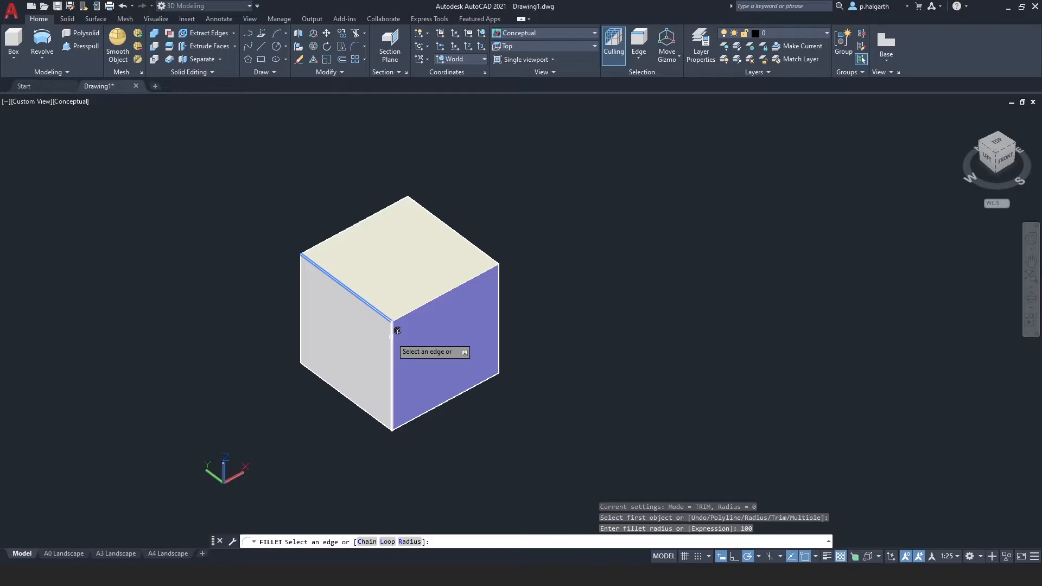
{"action": "left_click", "coordinate": [391, 336]}
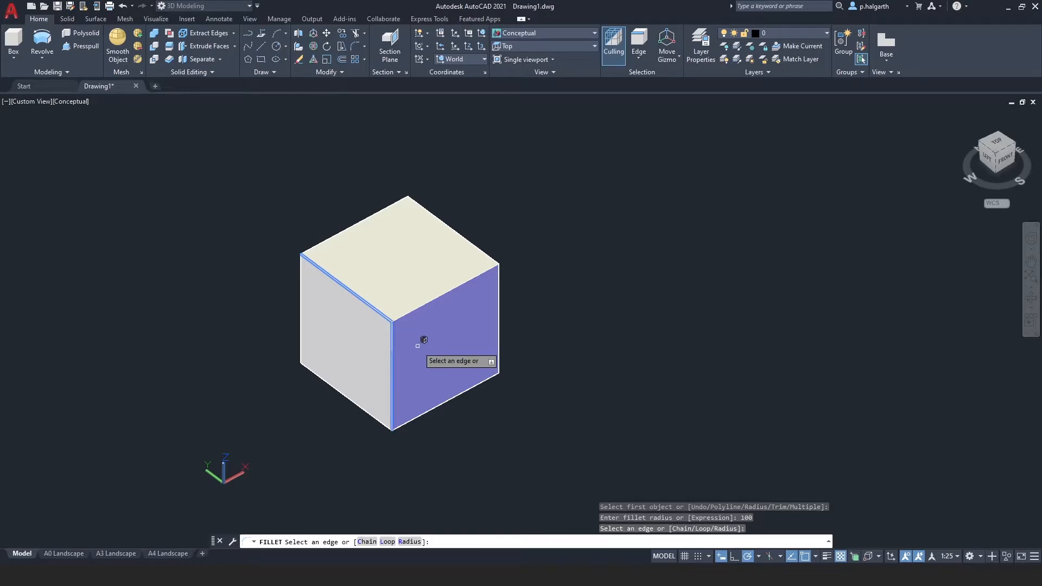
{"action": "key", "text": "Return"}
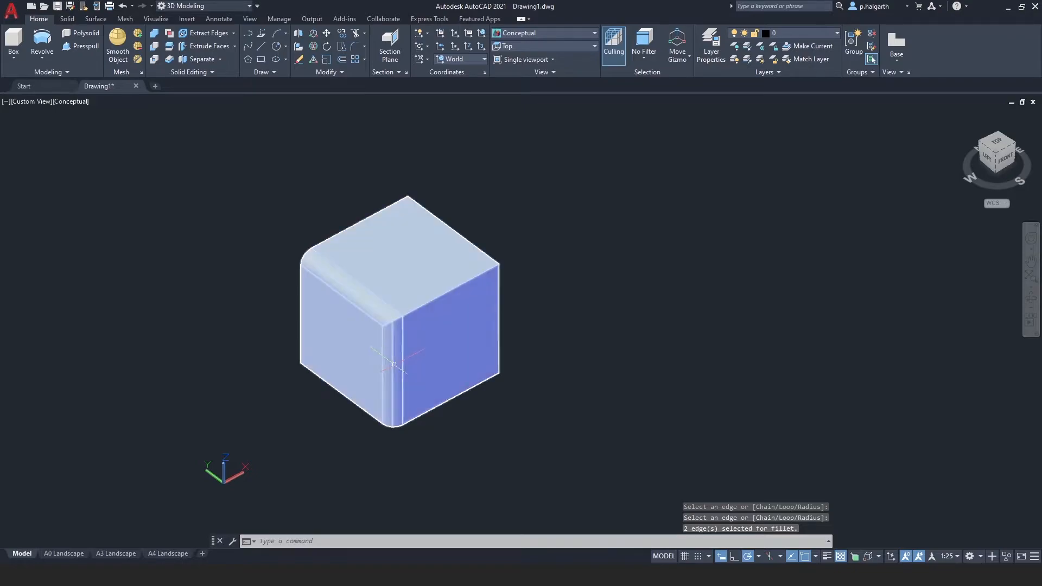
Switch the cube's view from parallel to perspective projection
{"action": "middle_click_drag", "start_coordinate": [397, 355], "coordinate": [239, 320], "text": "shift"}
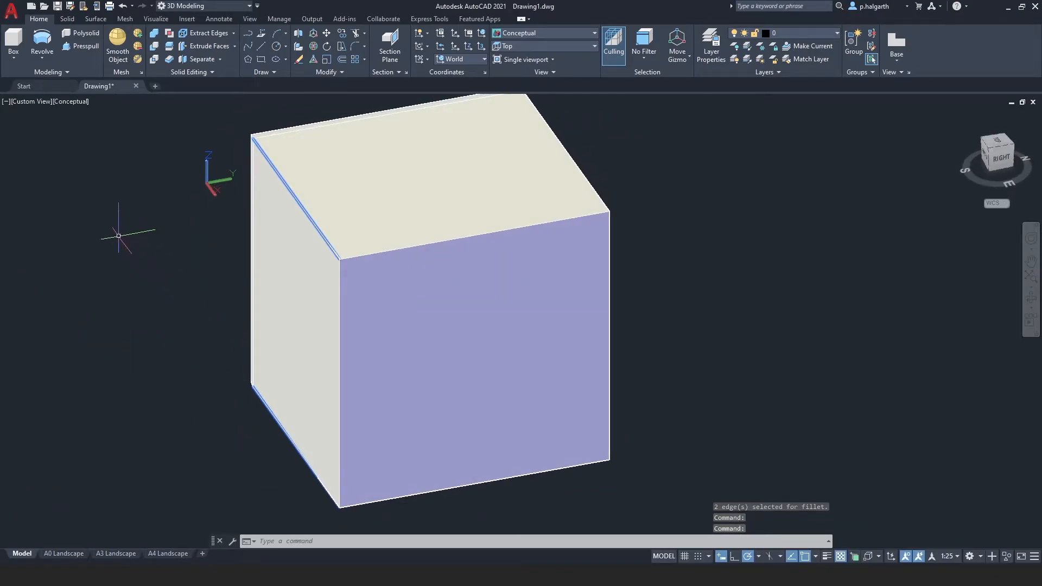
{"action": "left_click", "coordinate": [40, 102]}
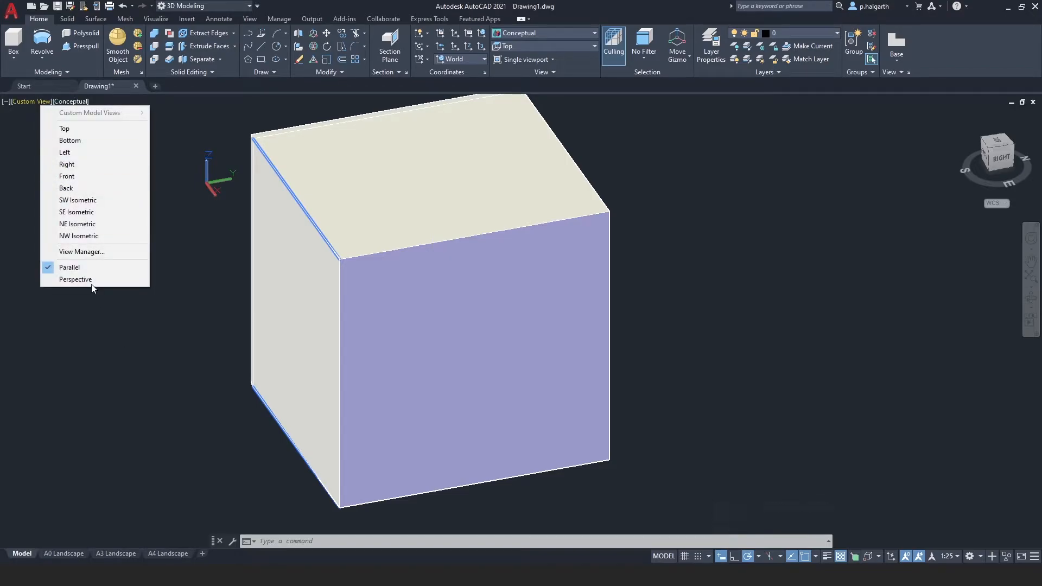
{"action": "left_click", "coordinate": [76, 280]}
{"action": "middle_click_drag", "start_coordinate": [246, 365], "coordinate": [301, 362], "text": "shift"}
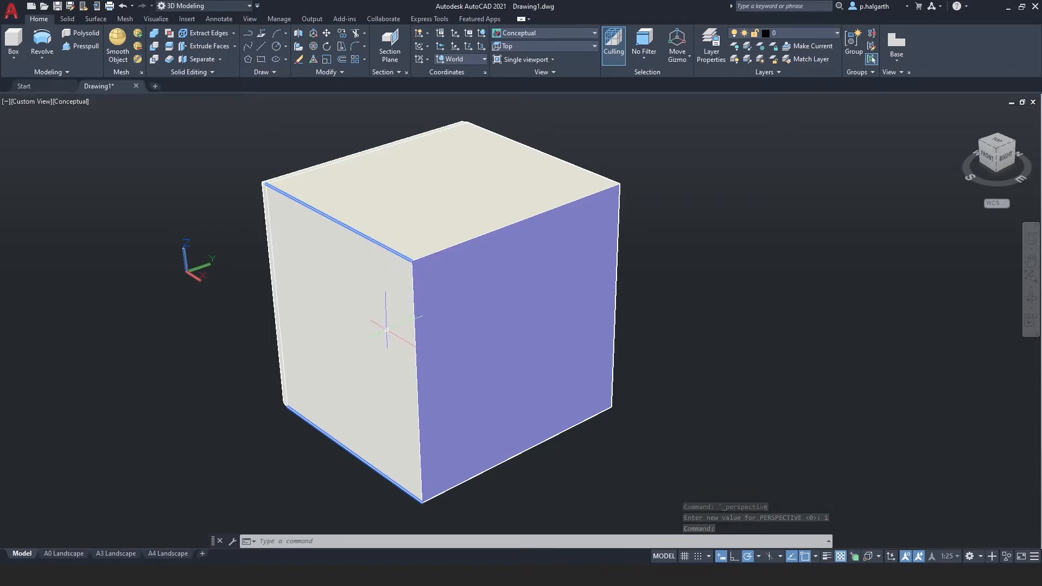
Fillet the cube's top edges on the front and right faces and the vertical edge between them with a radius of 100
{"action": "left_click", "coordinate": [356, 48]}
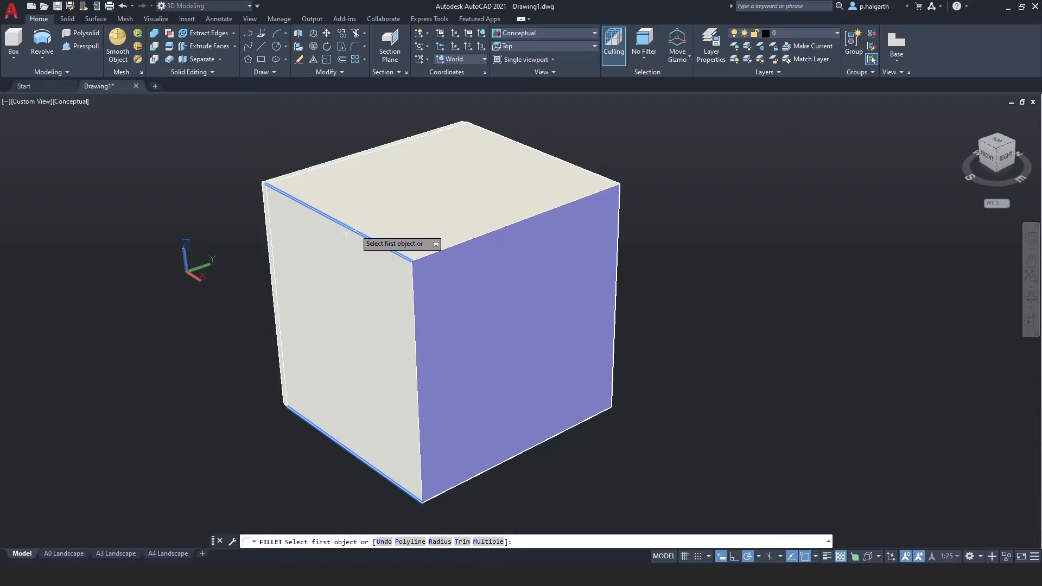
{"action": "left_click", "coordinate": [355, 230]}
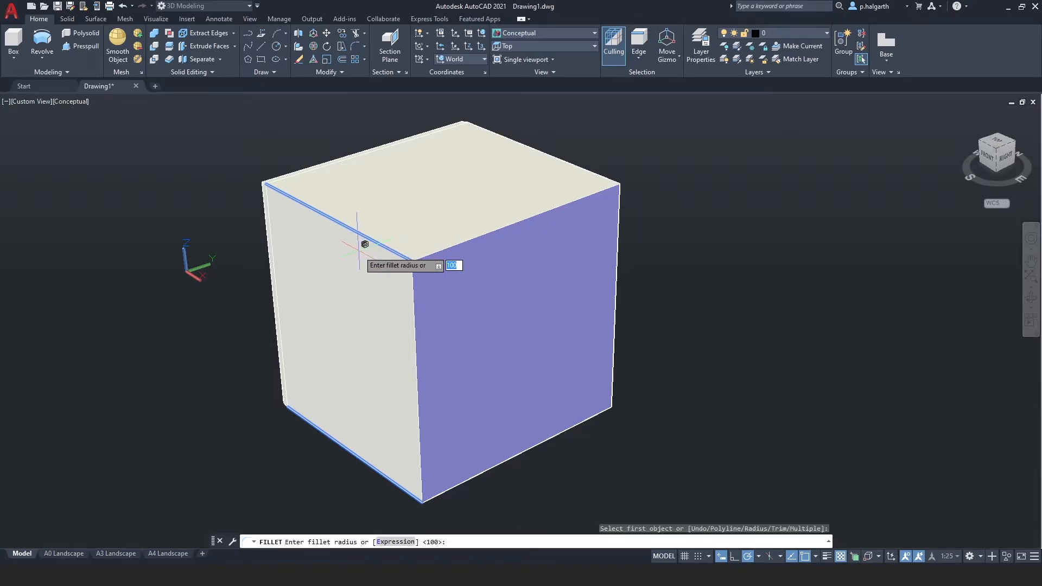
{"action": "key", "text": "Return"}
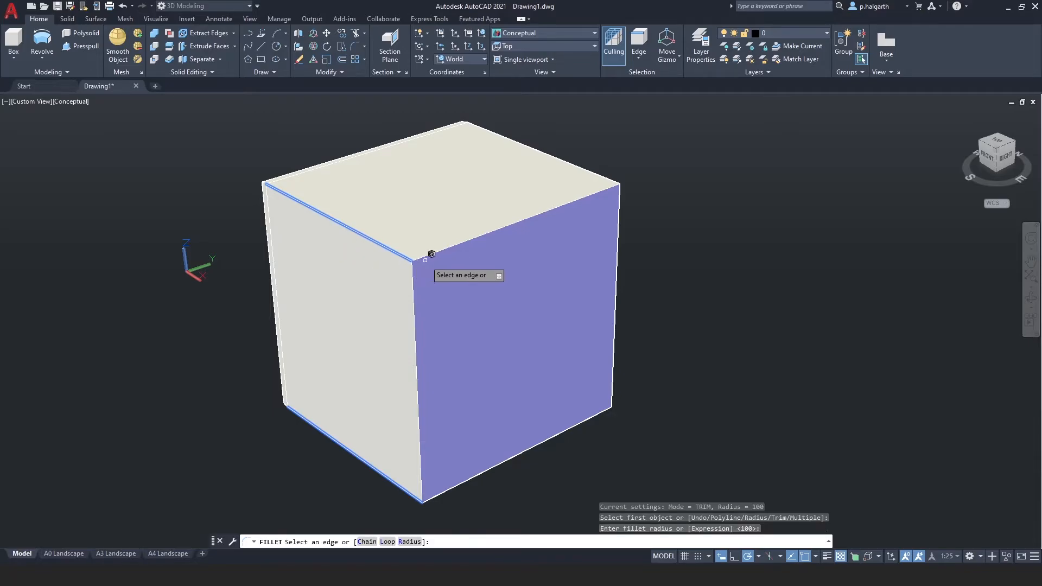
{"action": "left_click", "coordinate": [431, 254]}
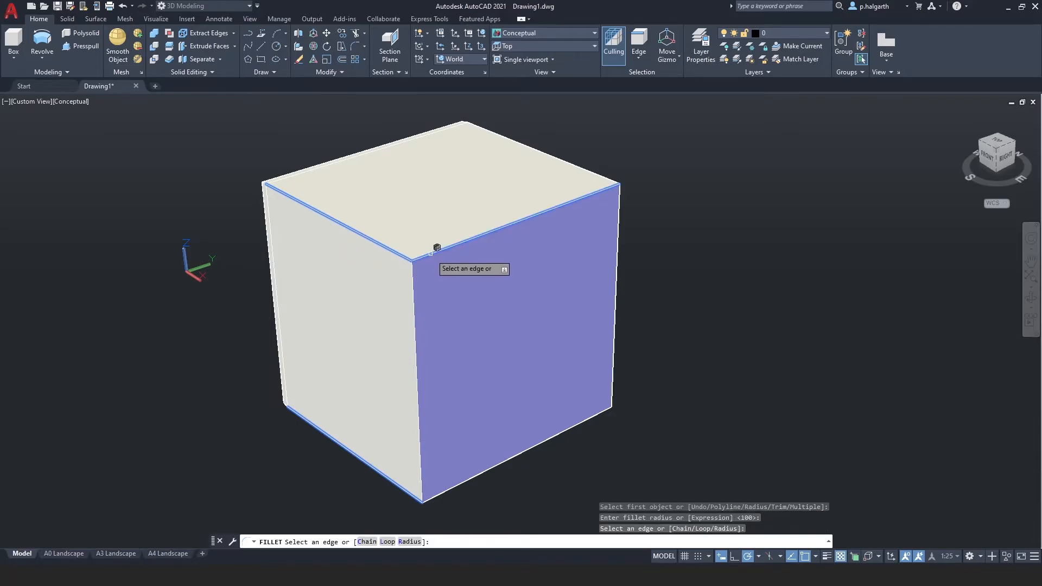
{"action": "left_click", "coordinate": [414, 277]}
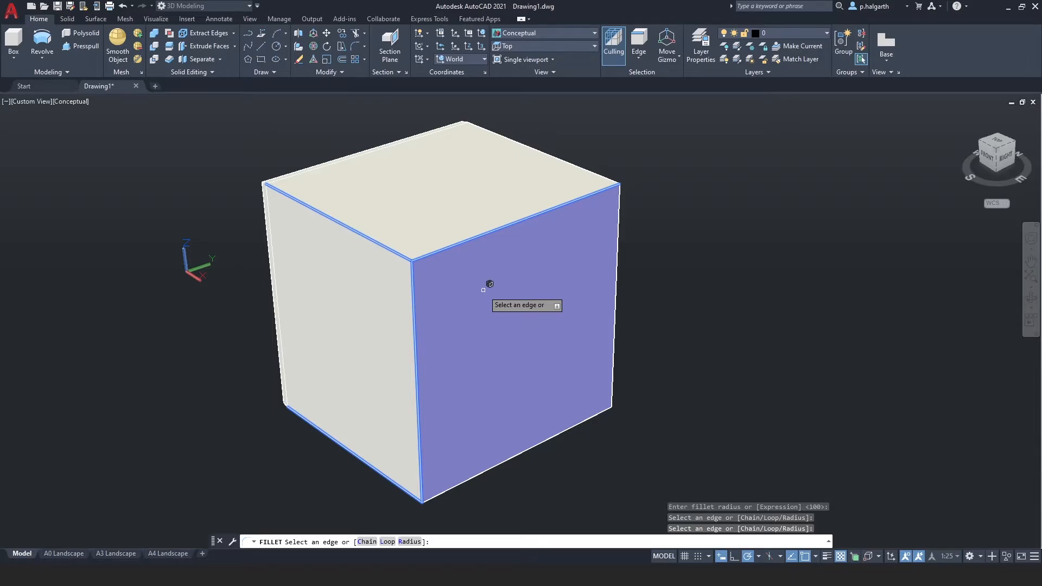
{"action": "key", "text": "Return"}
{"action": "middle_click_drag", "start_coordinate": [376, 302], "coordinate": [294, 325], "text": "shift"}
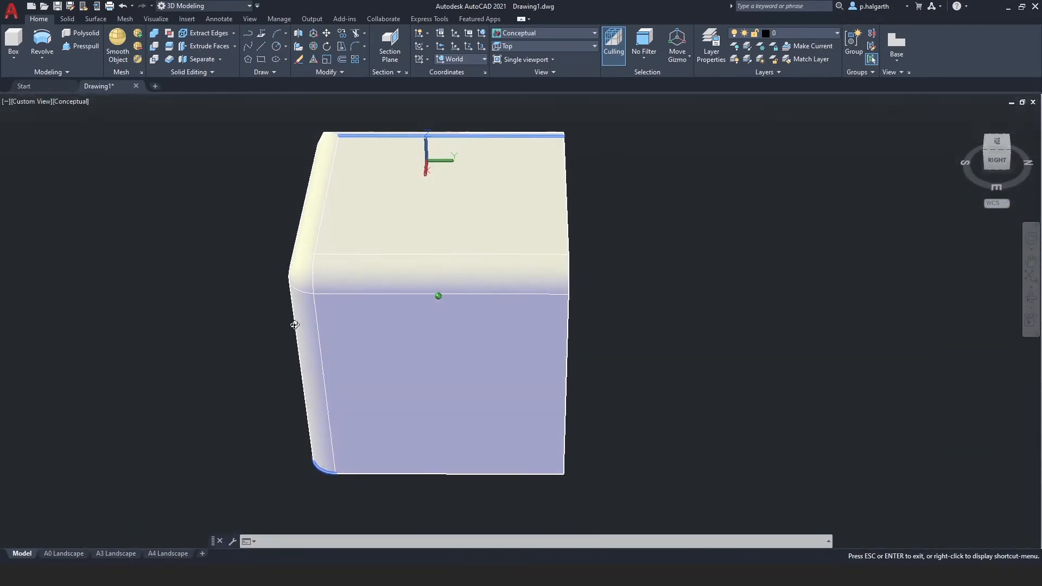
{"action": "middle_click_drag", "start_coordinate": [321, 239], "coordinate": [486, 261], "text": "shift"}
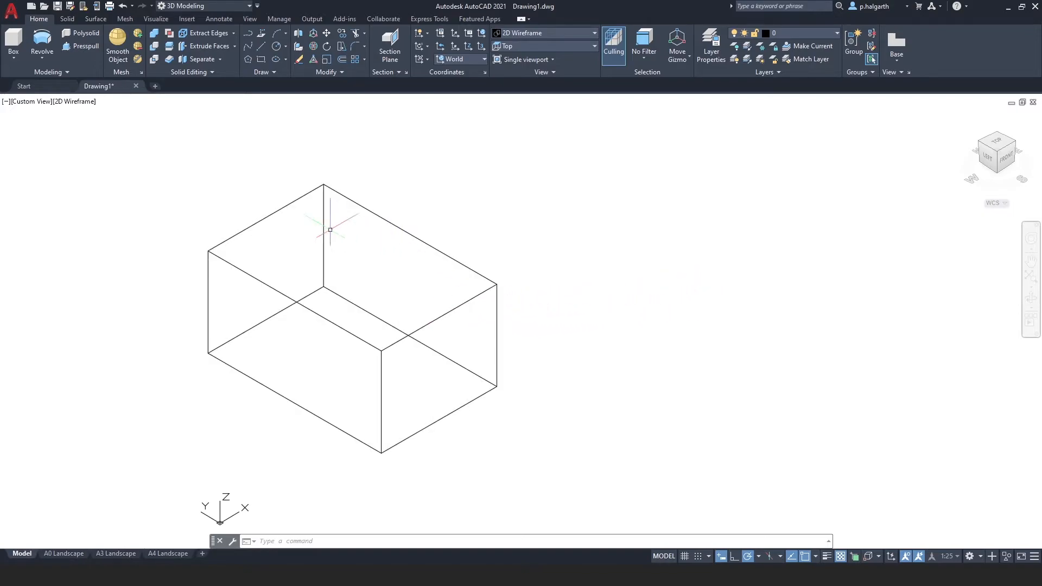
Move the wireframe box 500 along the X axis in the negative direction with 3D Move
{"action": "left_click", "coordinate": [458, 263]}
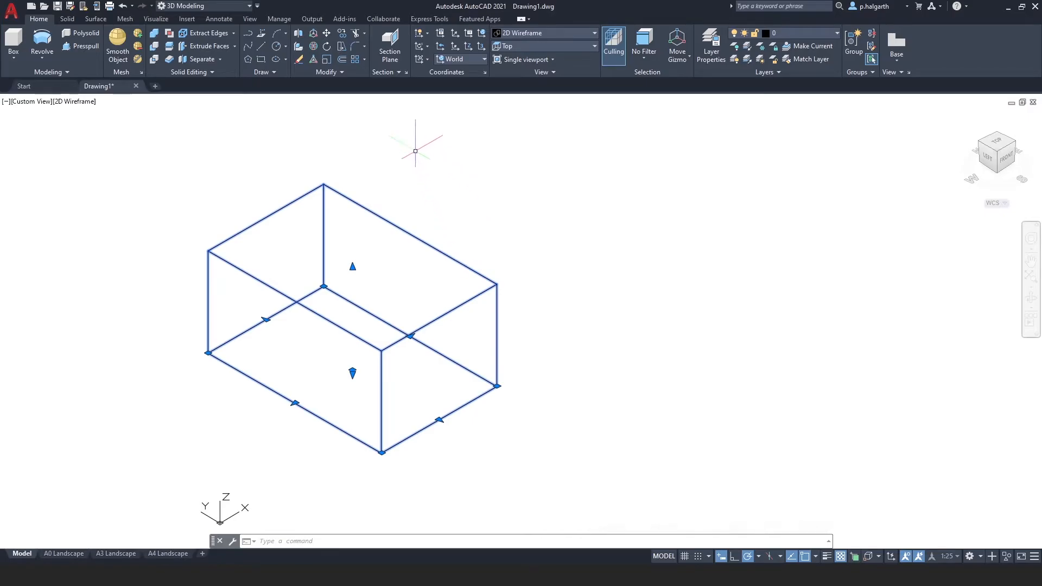
{"action": "left_click", "coordinate": [313, 33]}
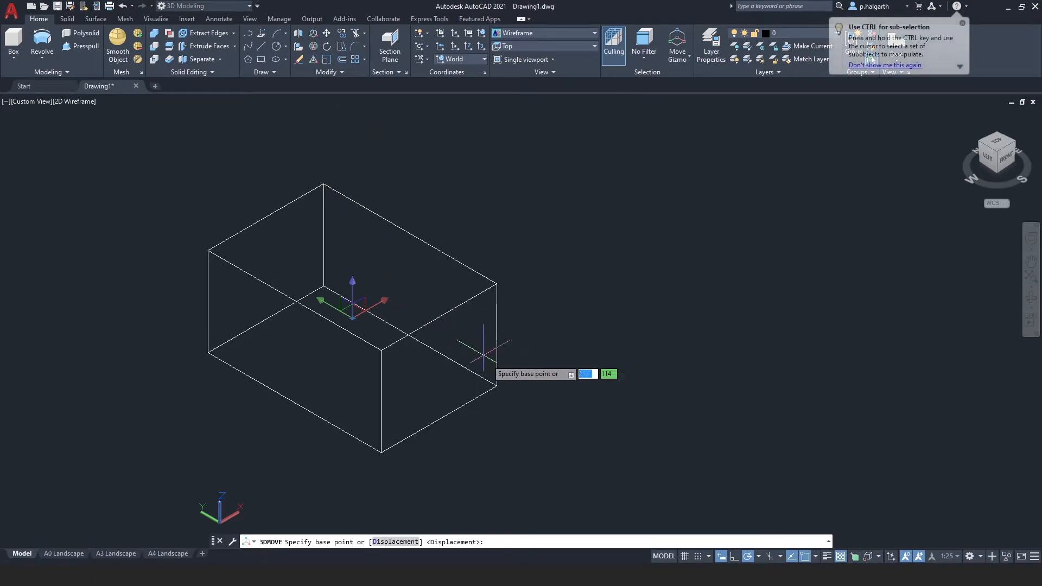
{"action": "middle_click_drag", "start_coordinate": [511, 380], "coordinate": [553, 401]}
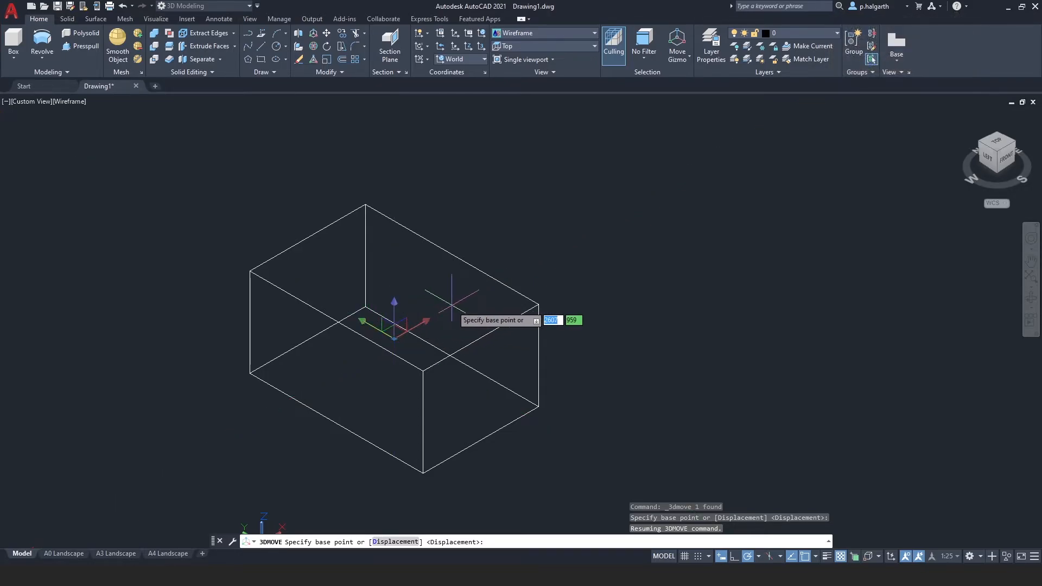
{"action": "middle_click_drag", "start_coordinate": [452, 301], "coordinate": [461, 245]}
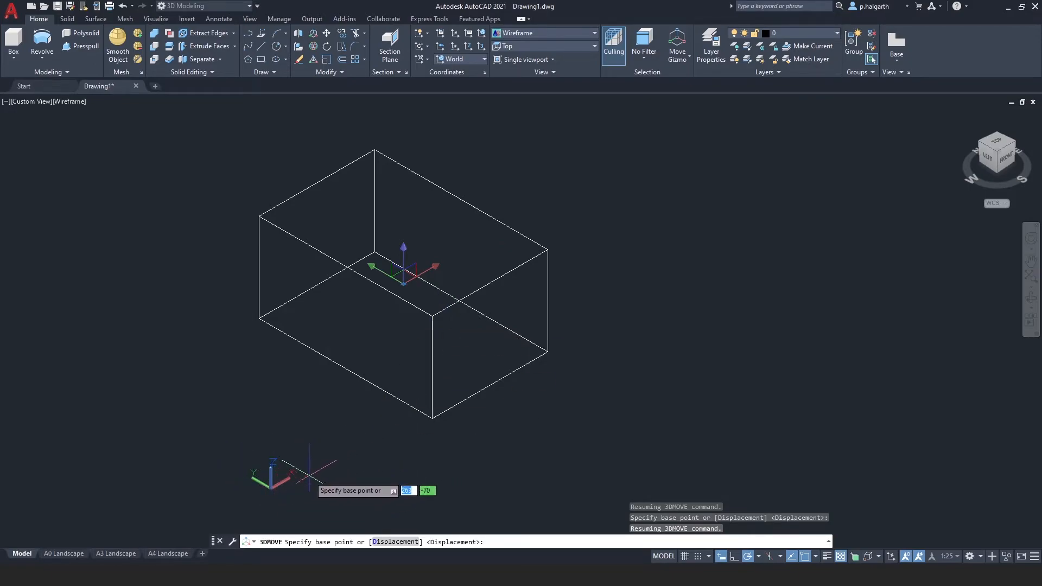
{"action": "left_click", "coordinate": [434, 266]}
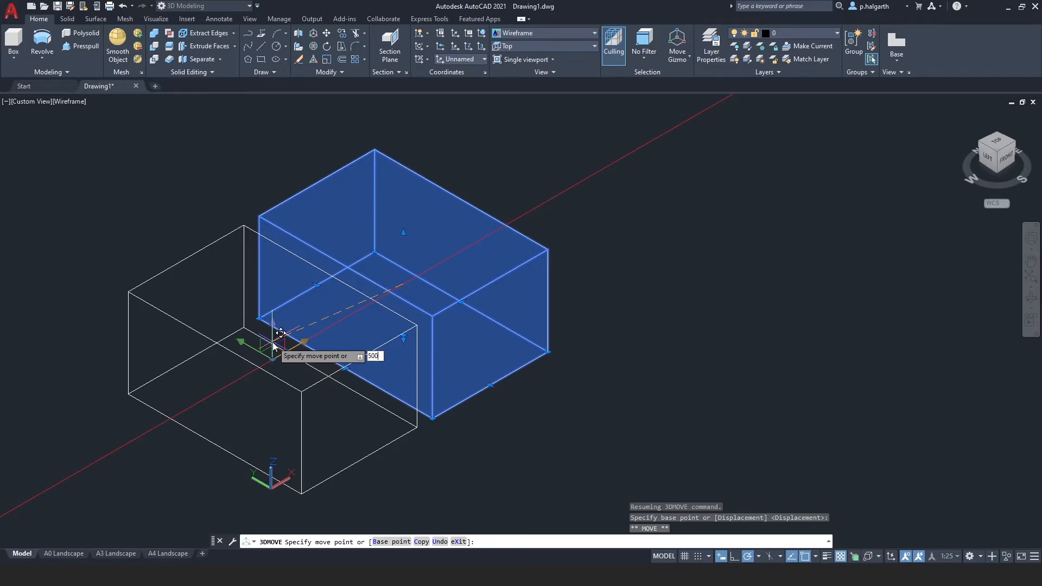
{"action": "key", "text": "Return"}
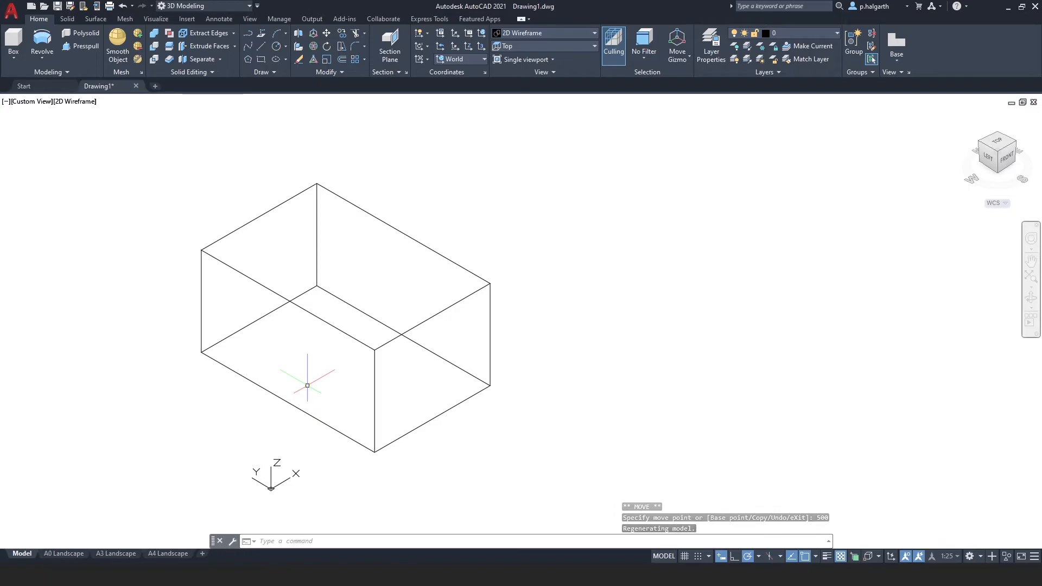
Move the box again with 3D Move, constraining the movement to the XZ plane
{"action": "left_click_drag", "start_coordinate": [413, 357], "coordinate": [373, 310]}
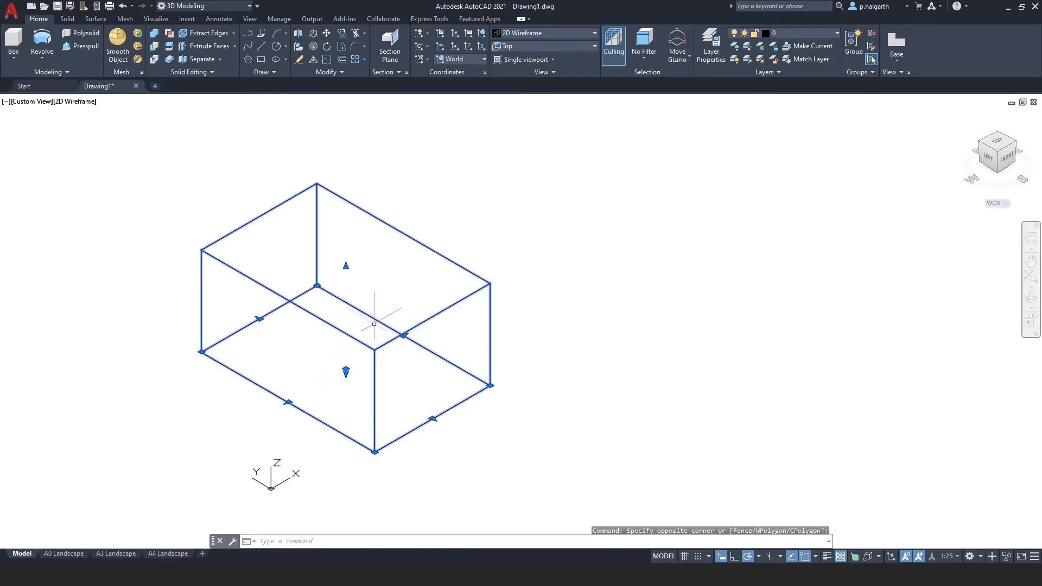
{"action": "left_click", "coordinate": [316, 34]}
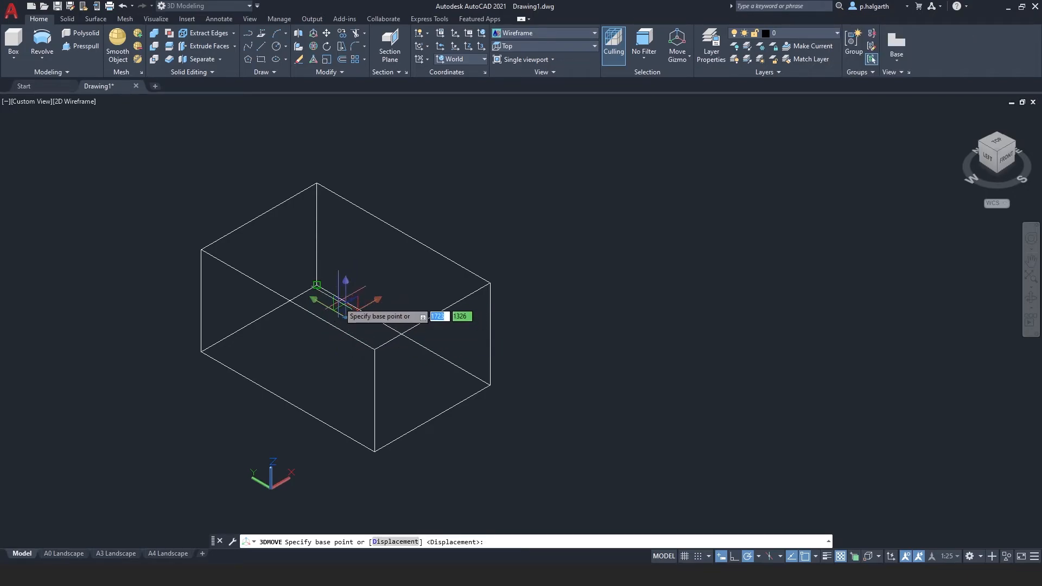
{"action": "left_click", "coordinate": [357, 305]}
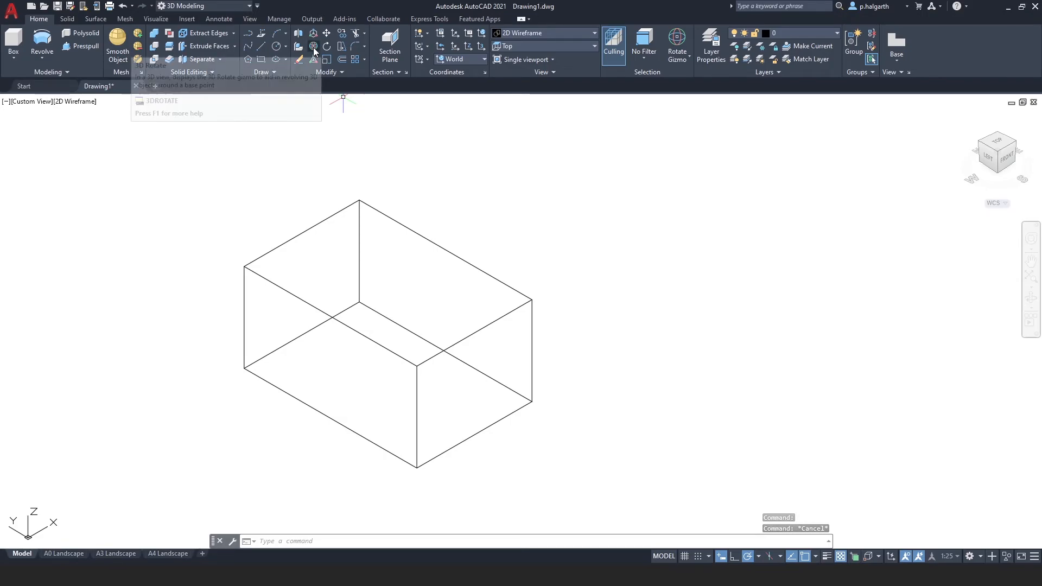
Rotate the box by -90 degrees about the X axis through its centre with 3D Rotate
{"action": "left_click", "coordinate": [314, 47]}
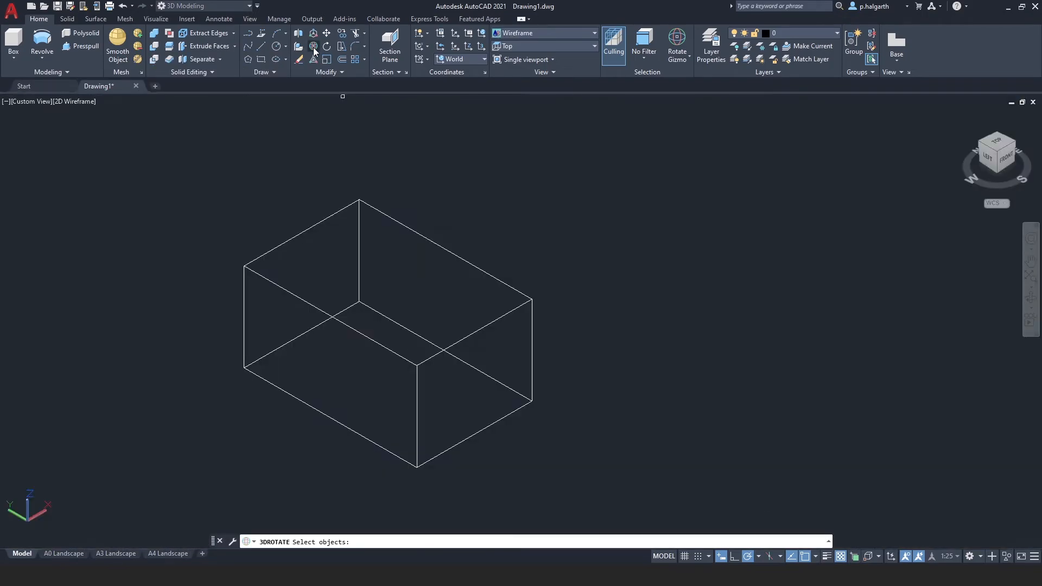
{"action": "left_click", "coordinate": [413, 231]}
{"action": "key", "text": "Return"}
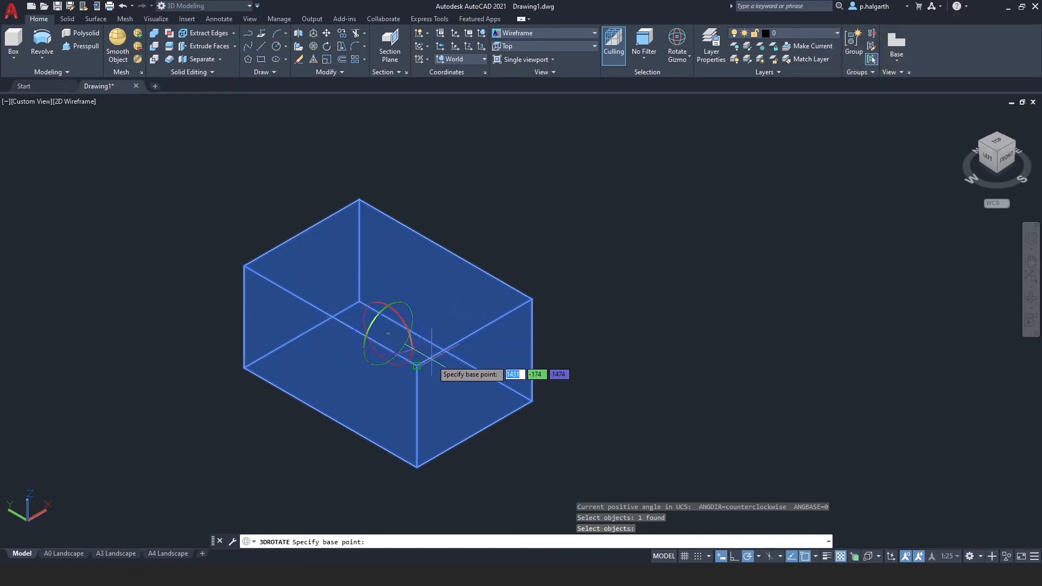
{"action": "left_click", "coordinate": [379, 307]}
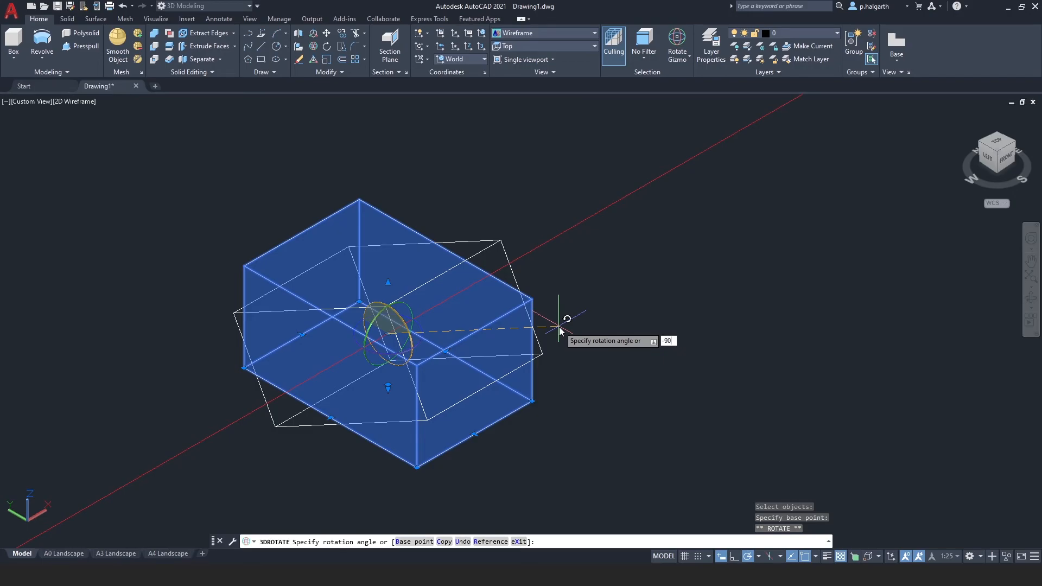
{"action": "key", "text": "Return"}
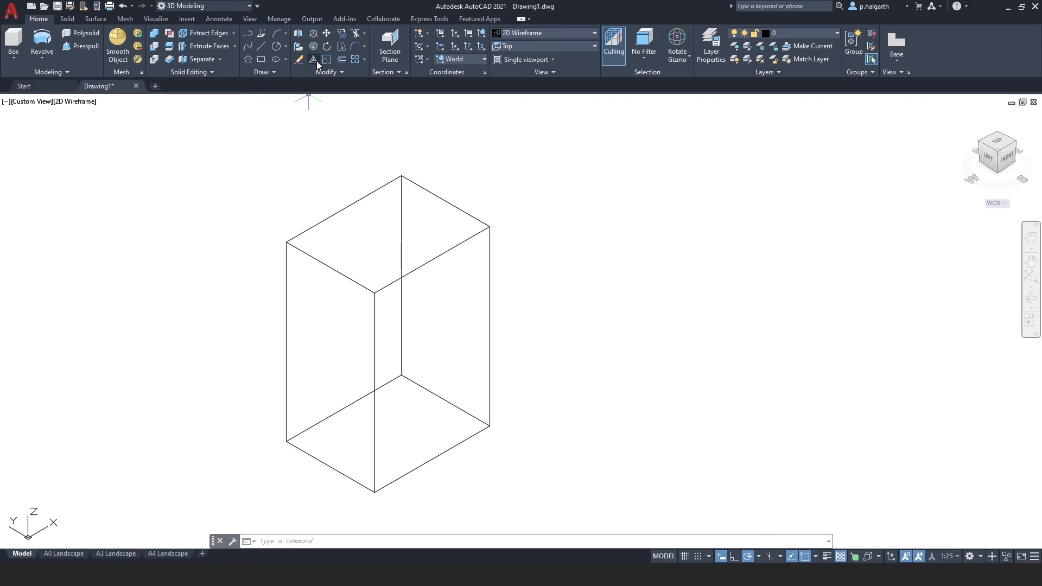
Scale the upright box by a factor of 2 with 3D Scale
{"action": "left_click", "coordinate": [317, 60]}
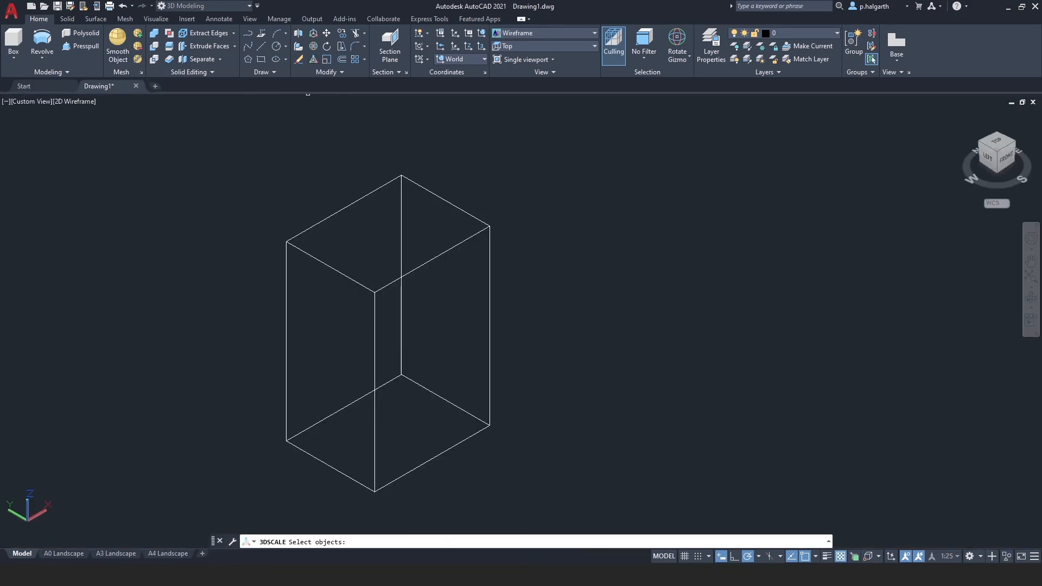
{"action": "left_click", "coordinate": [416, 274]}
{"action": "key", "text": "Return"}
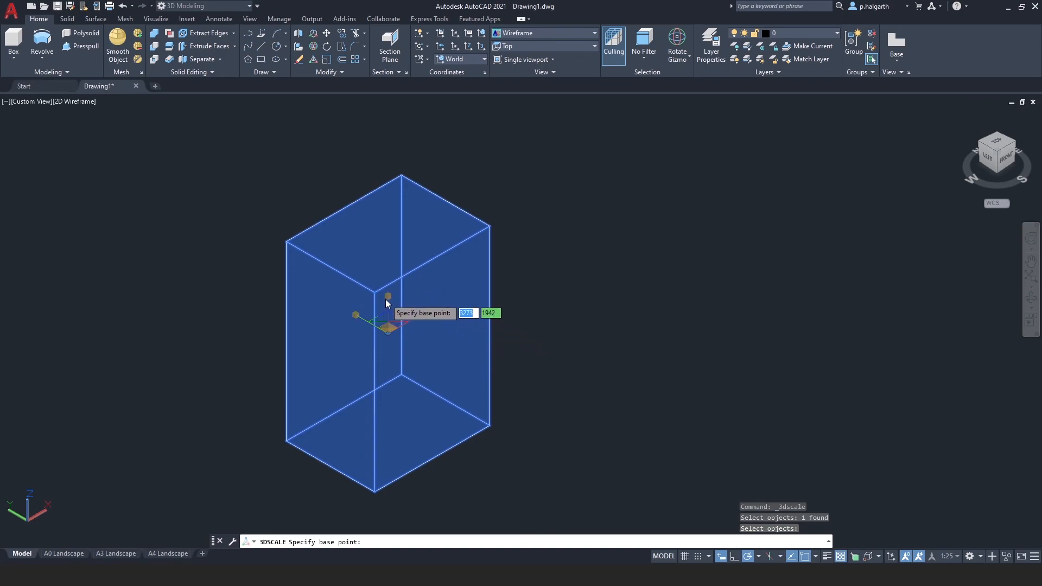
{"action": "left_click", "coordinate": [357, 314]}
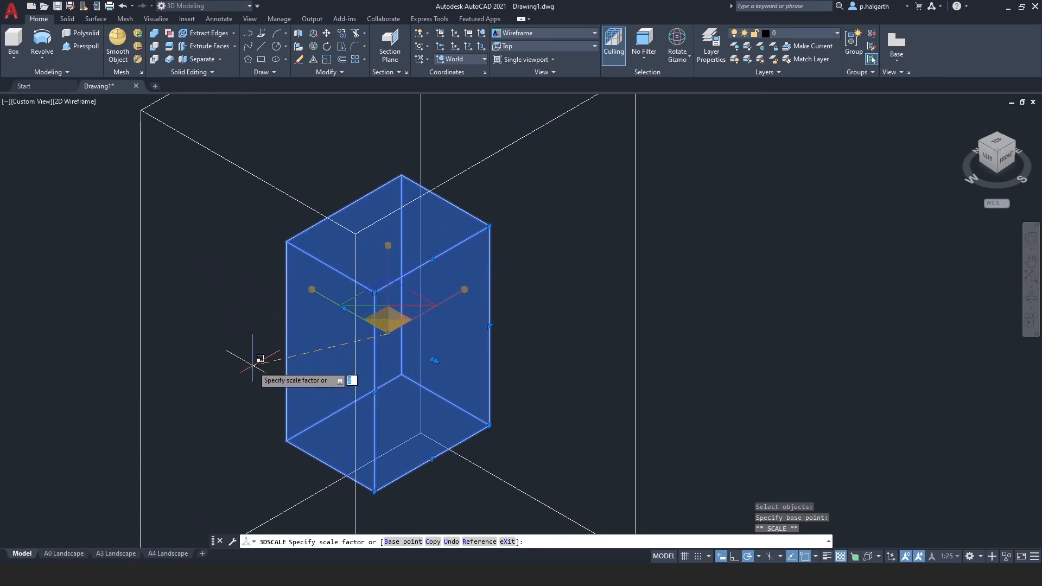
{"action": "key", "text": "Return"}
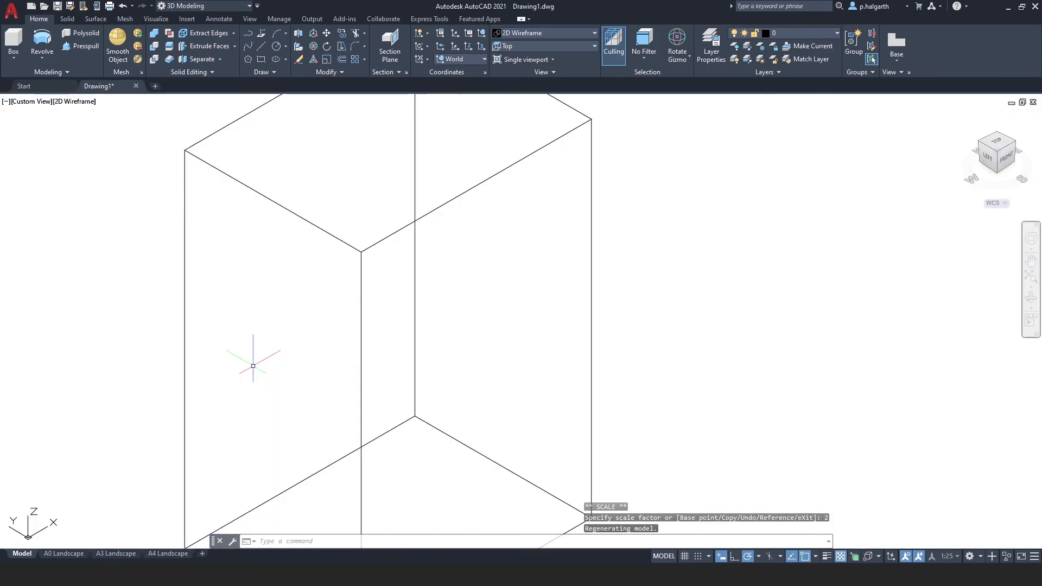
{"action": "scroll", "coordinate": [253, 367], "scroll_direction": "down", "scroll_amount": 2}
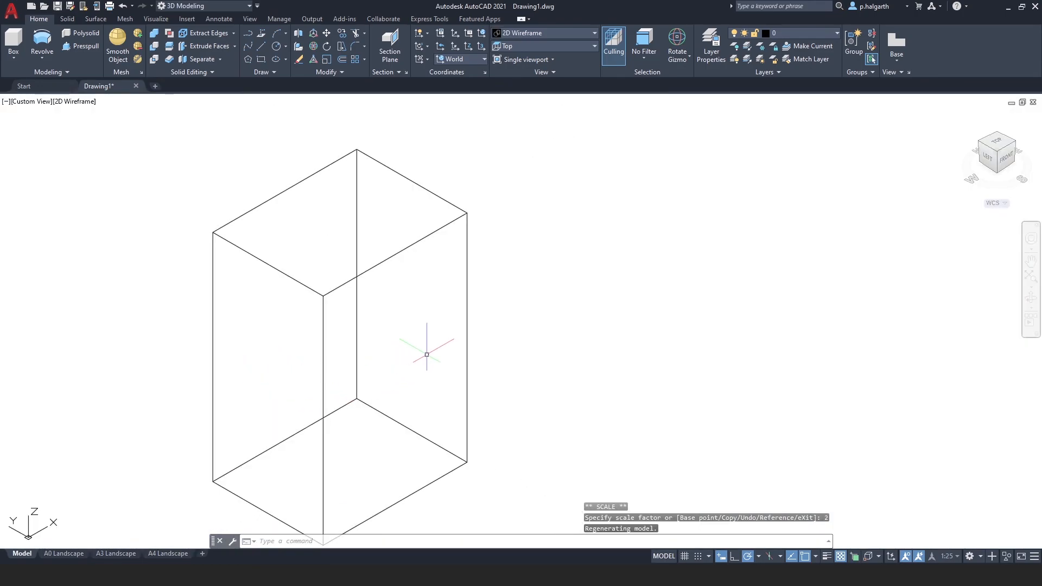